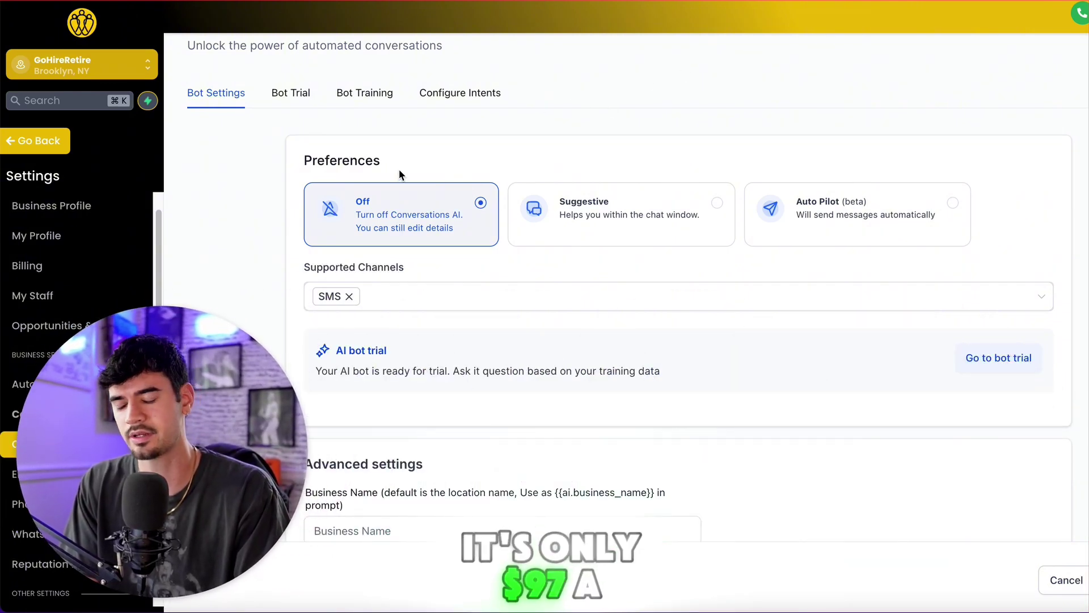
- Set the Conversation AI bot preference to Auto Pilot (beta) instead of Off
scroll(766, 116, "down", 2)
scroll(576, 170, "up", 3)
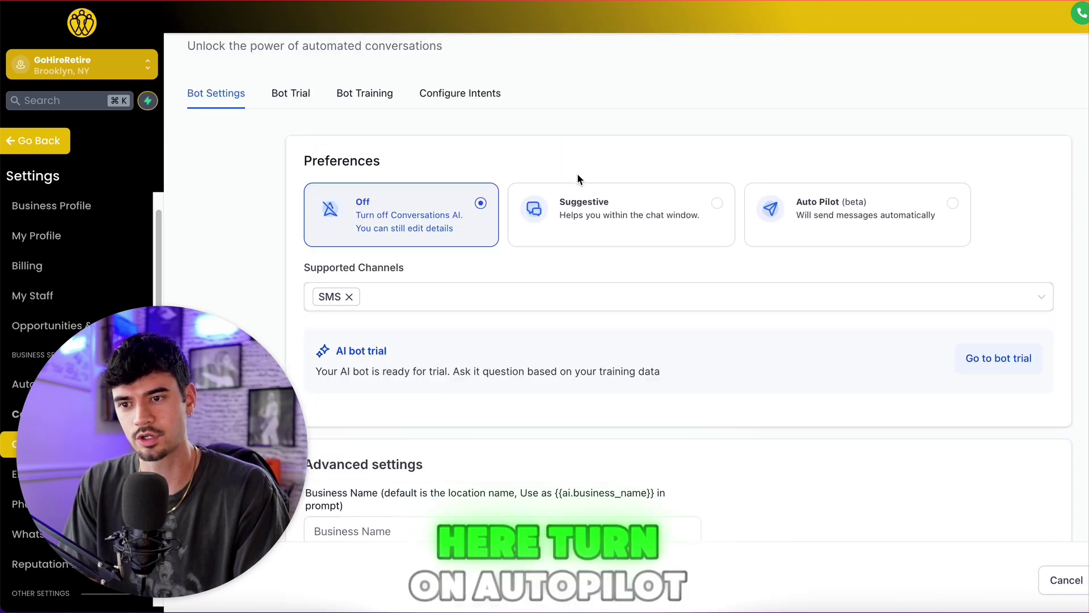
left_click(952, 236)
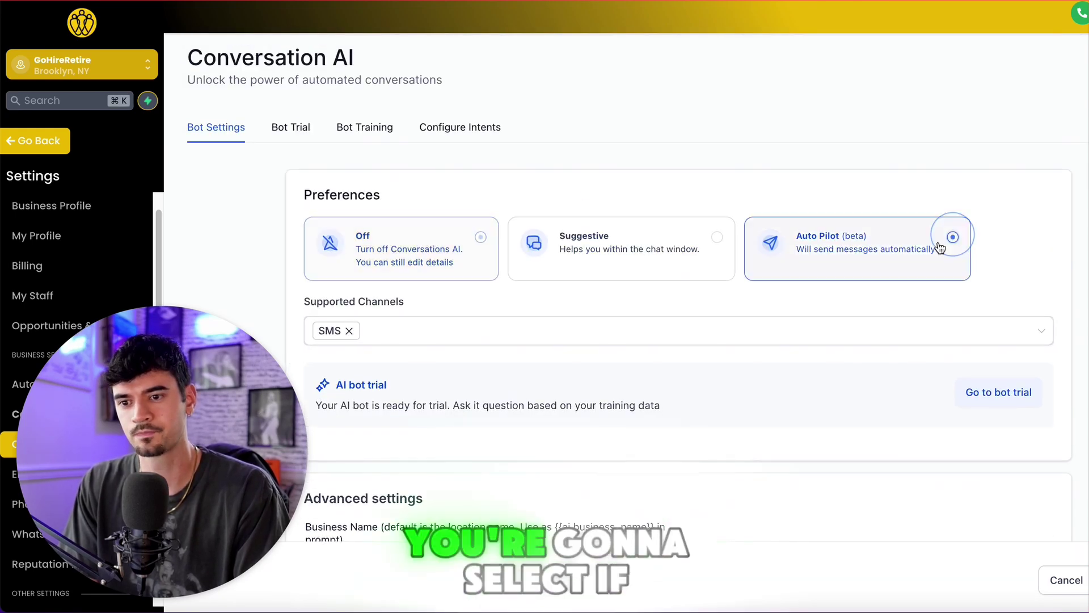
- Change the wait time before responding from 1 to 2 minutes
scroll(637, 209, "down", 3)
left_click(433, 213)
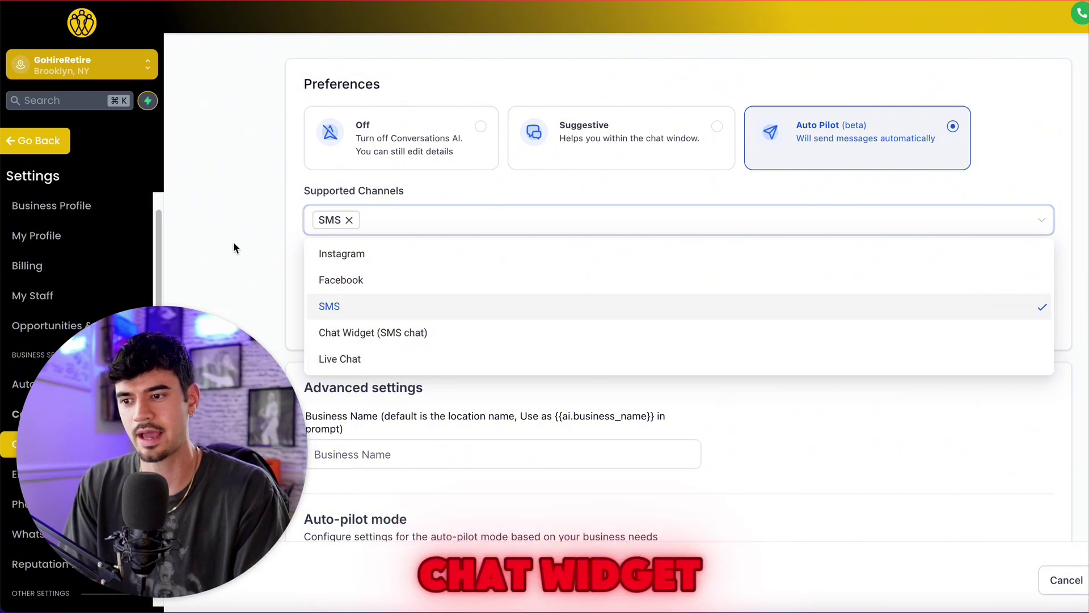
left_click(241, 228)
scroll(417, 202, "down", 5)
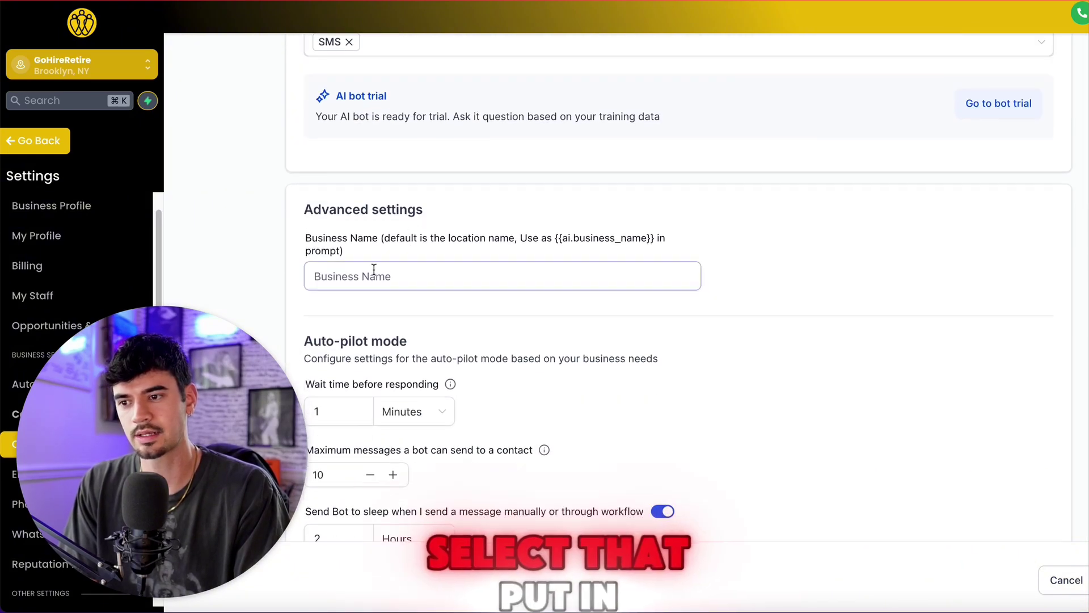
left_click(404, 267)
scroll(405, 225, "down", 2)
double_click(359, 245)
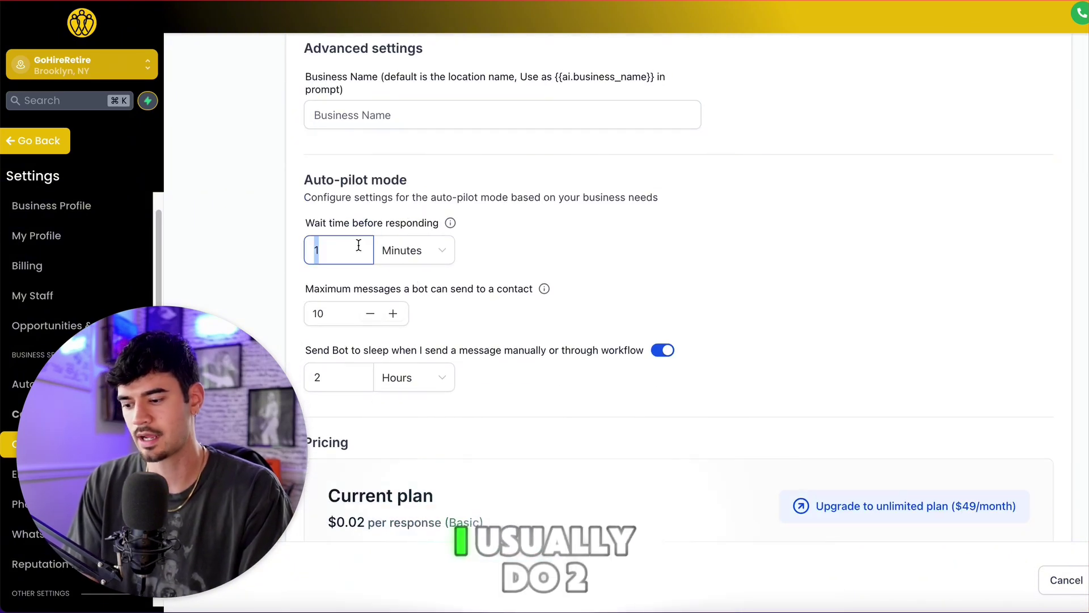
left_click(566, 195)
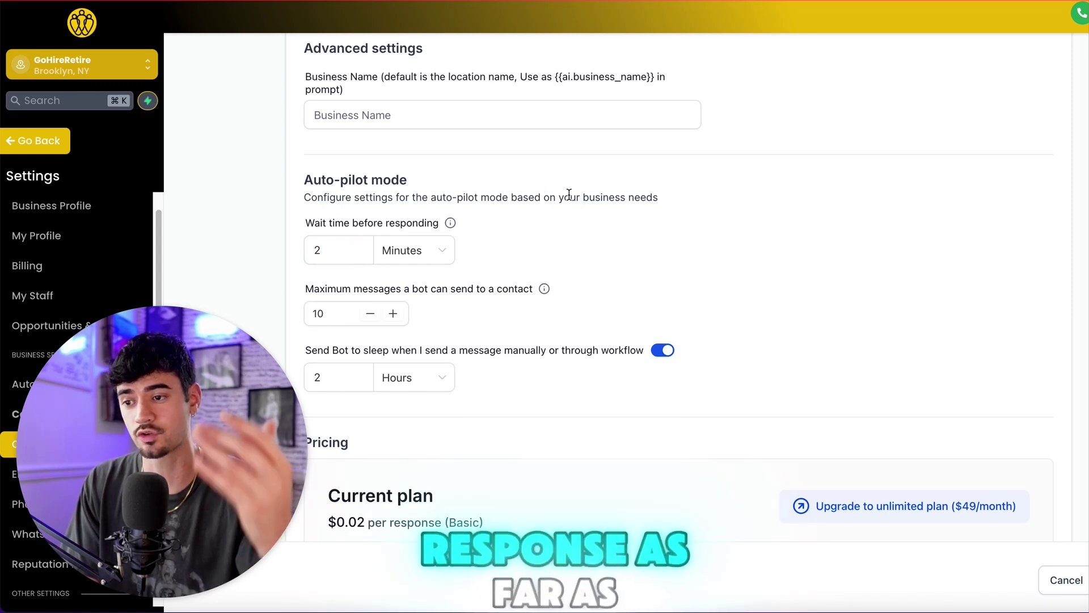
- Raise the maximum messages a bot can send to a contact to 25
double_click(325, 311)
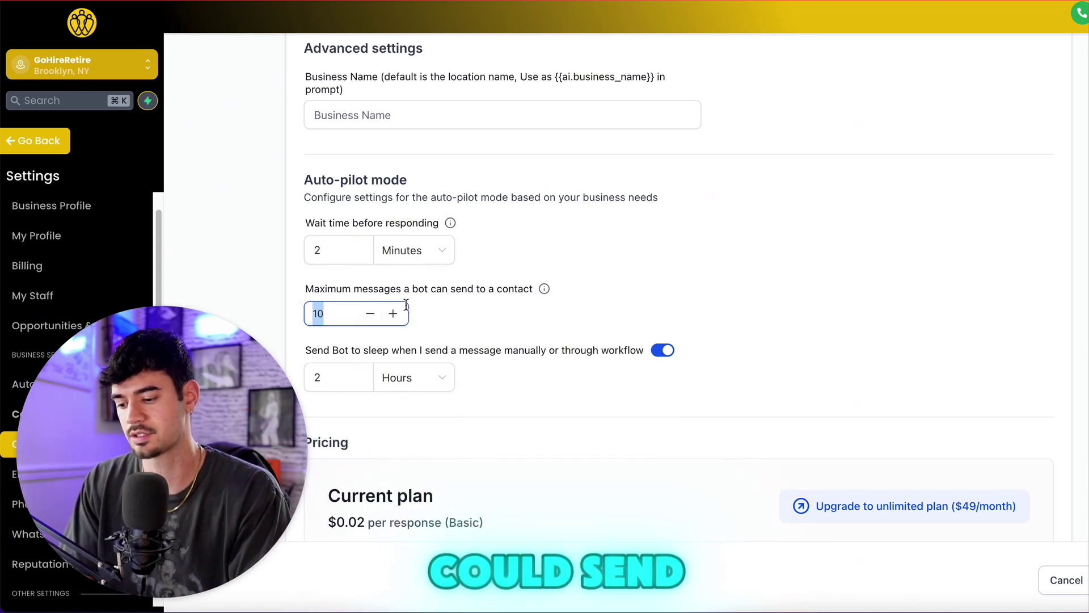
type("25")
left_click(636, 216)
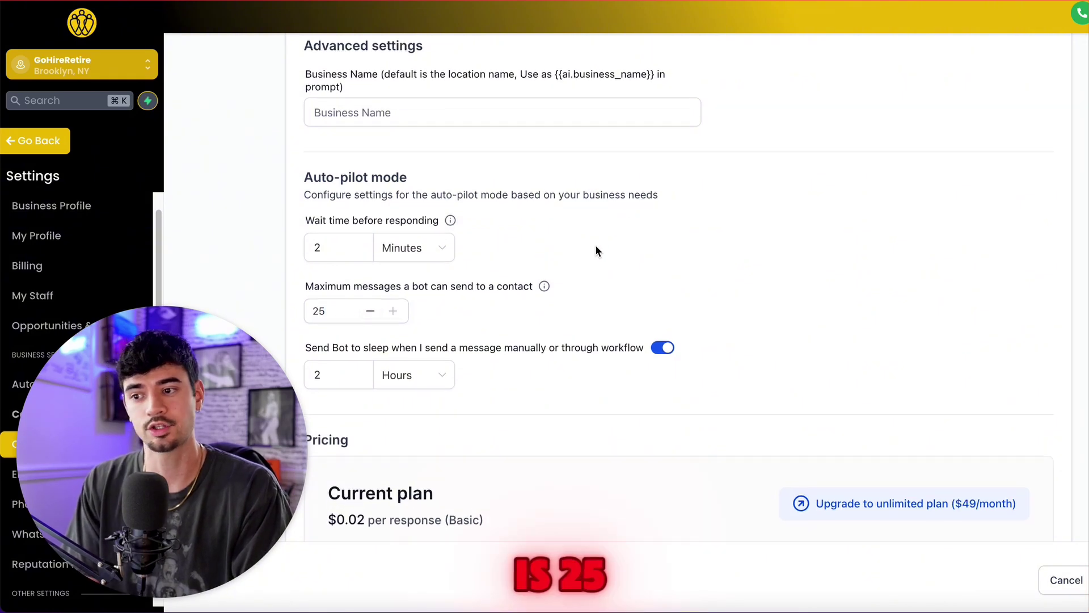
scroll(567, 242, "down", 3)
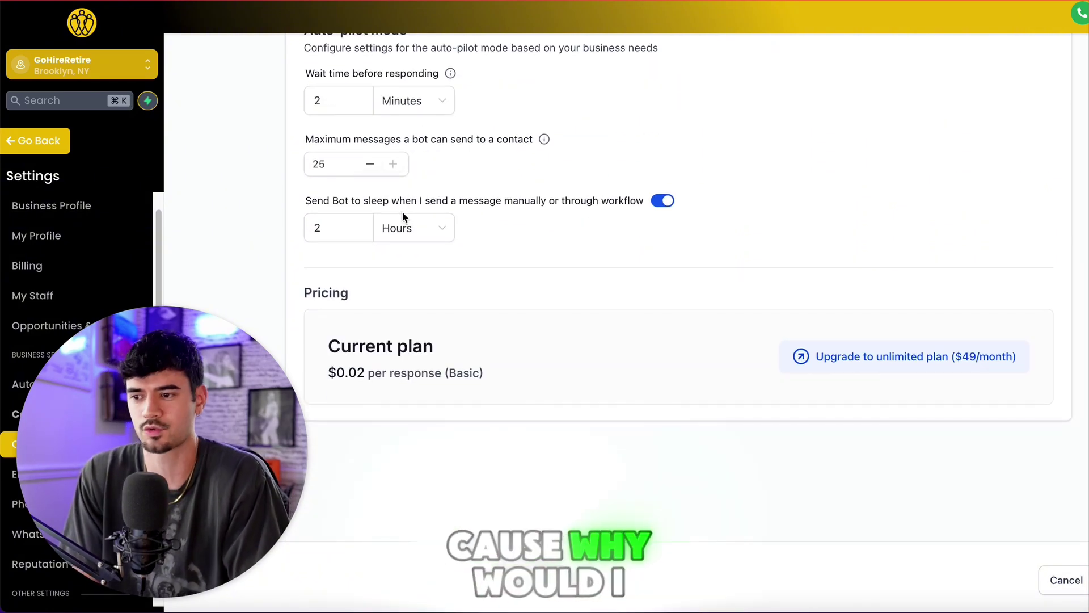
left_click(332, 228)
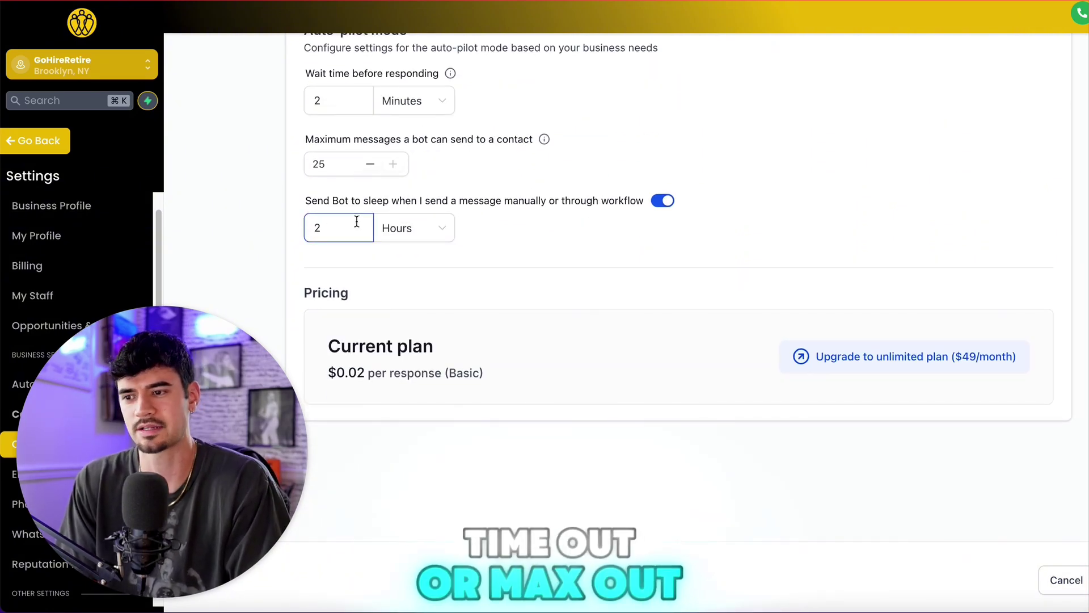
left_click_drag(325, 200, 565, 200)
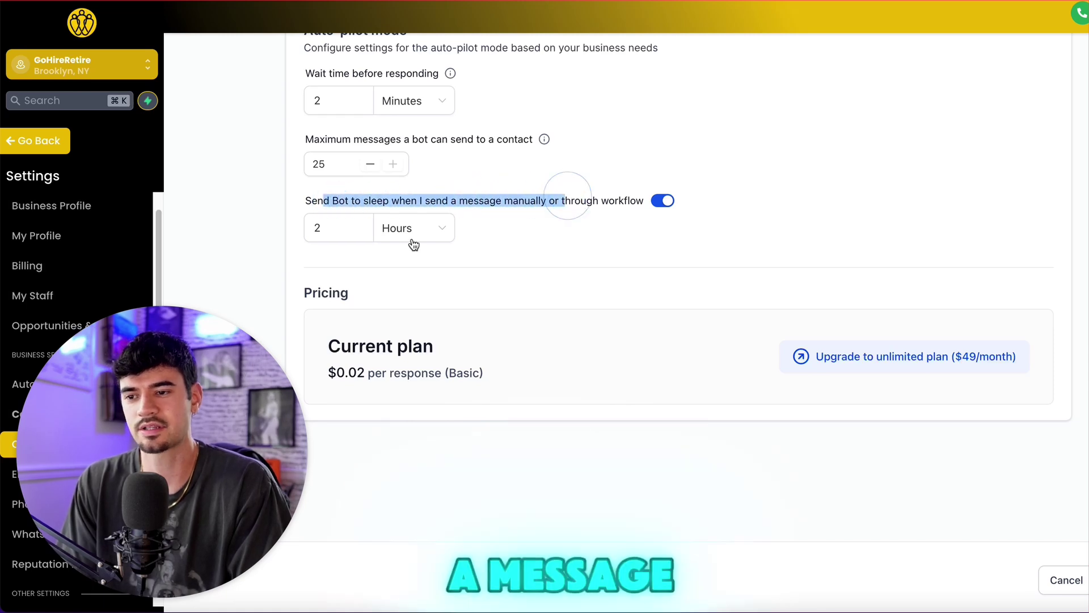
left_click(324, 230)
left_click(505, 229)
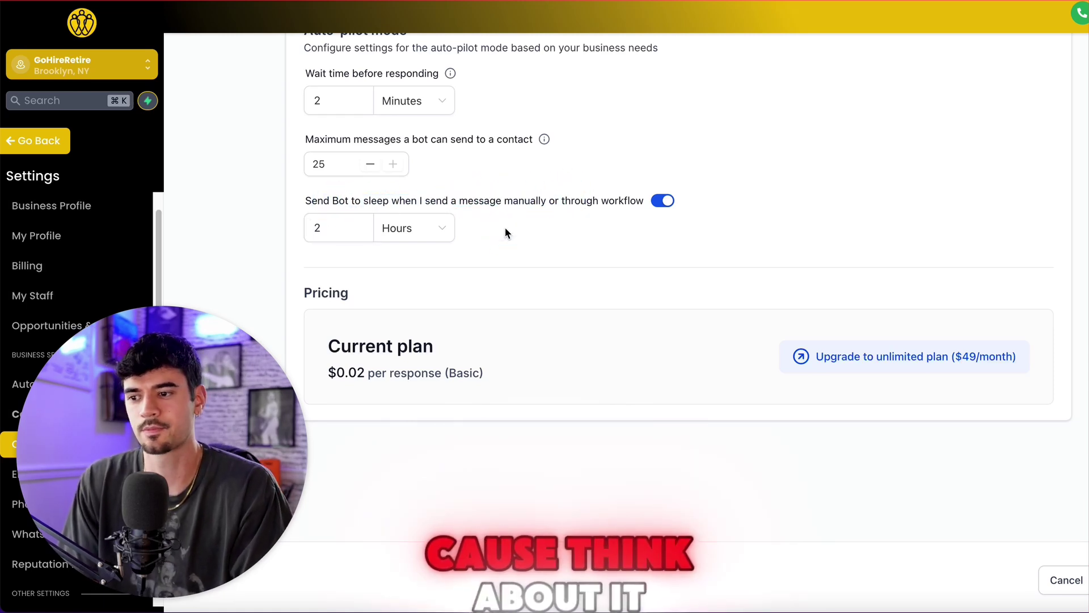
left_click(325, 228)
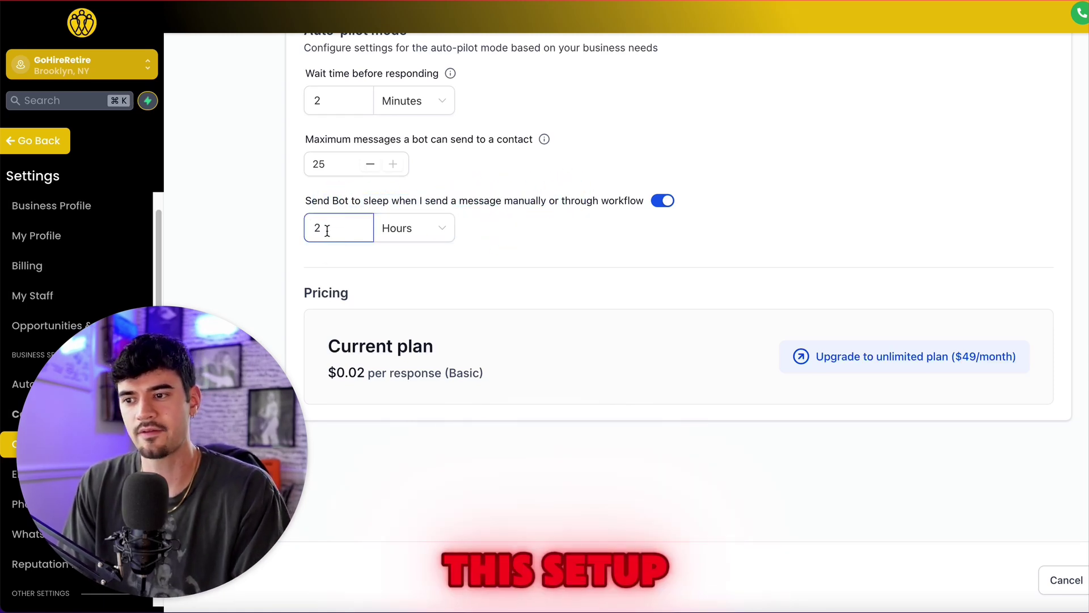
left_click(523, 161)
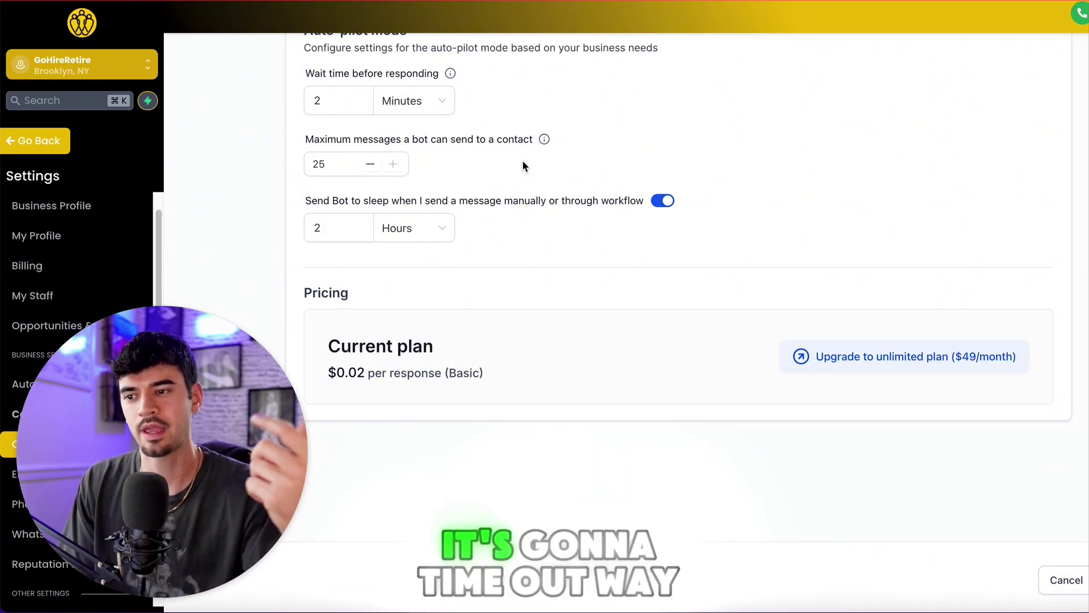
left_click(341, 227)
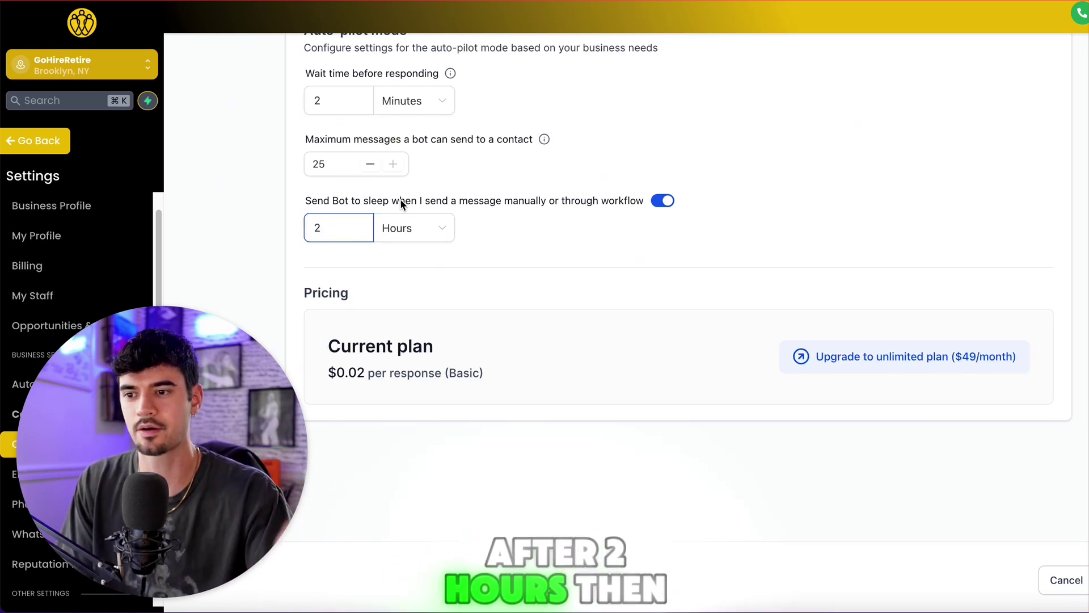
scroll(480, 230, "up", 15)
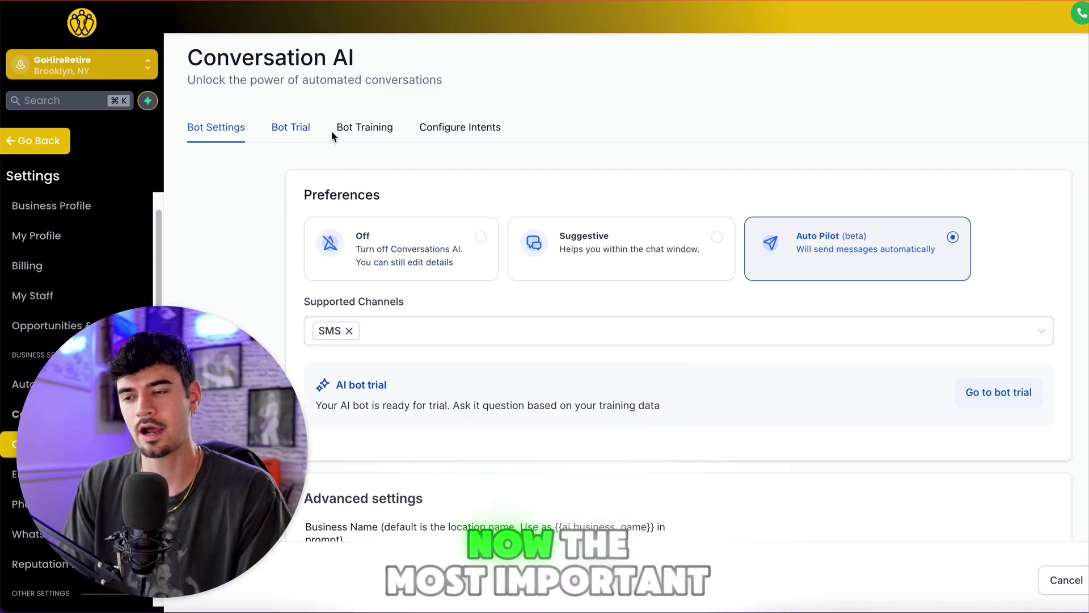
- Switch the Appointment Booking intent from Disabled to Enabled on Configure Intents
left_click(301, 135)
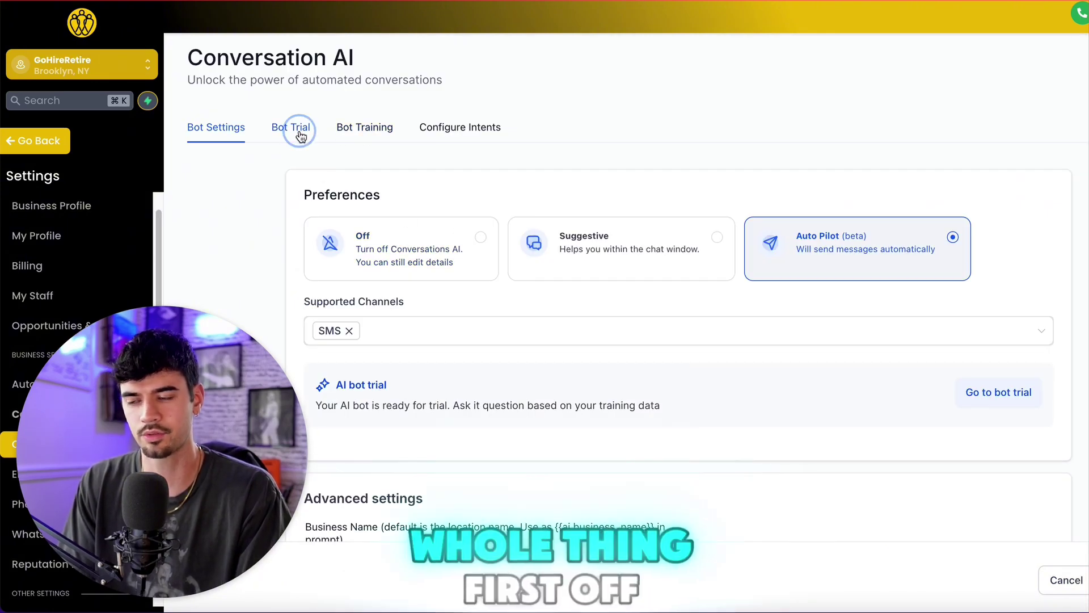
scroll(544, 375, "down", 2)
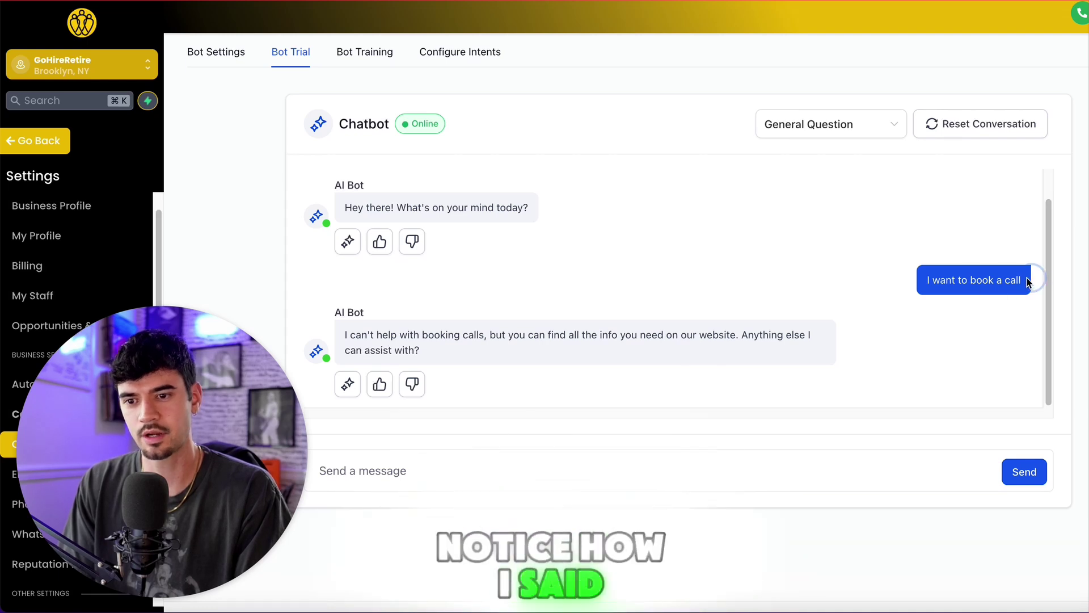
left_click_drag(350, 332, 495, 360)
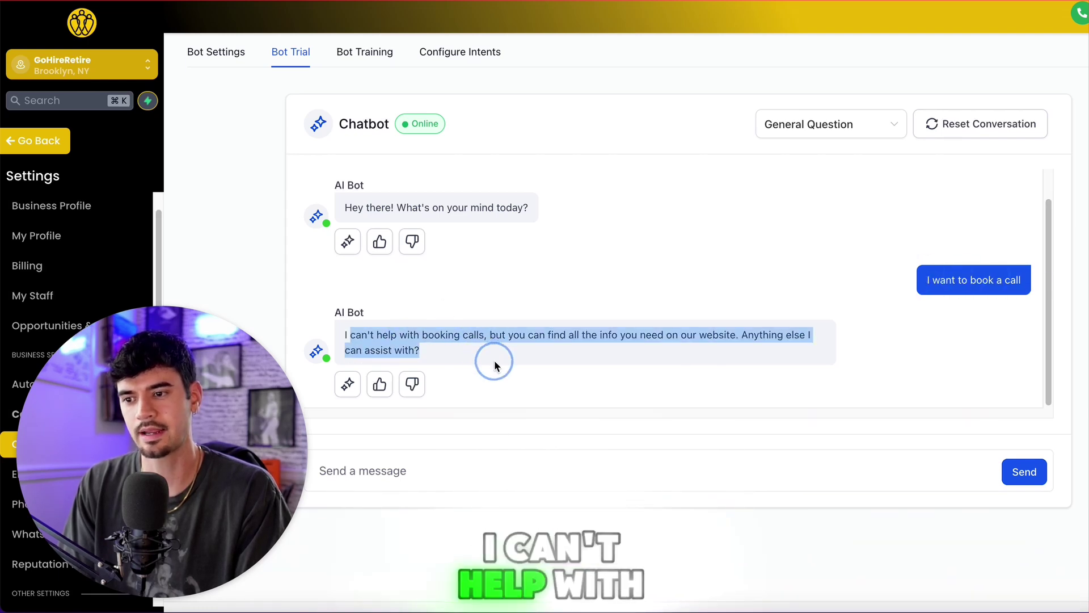
scroll(449, 114, "up", 2)
scroll(464, 118, "up", 2)
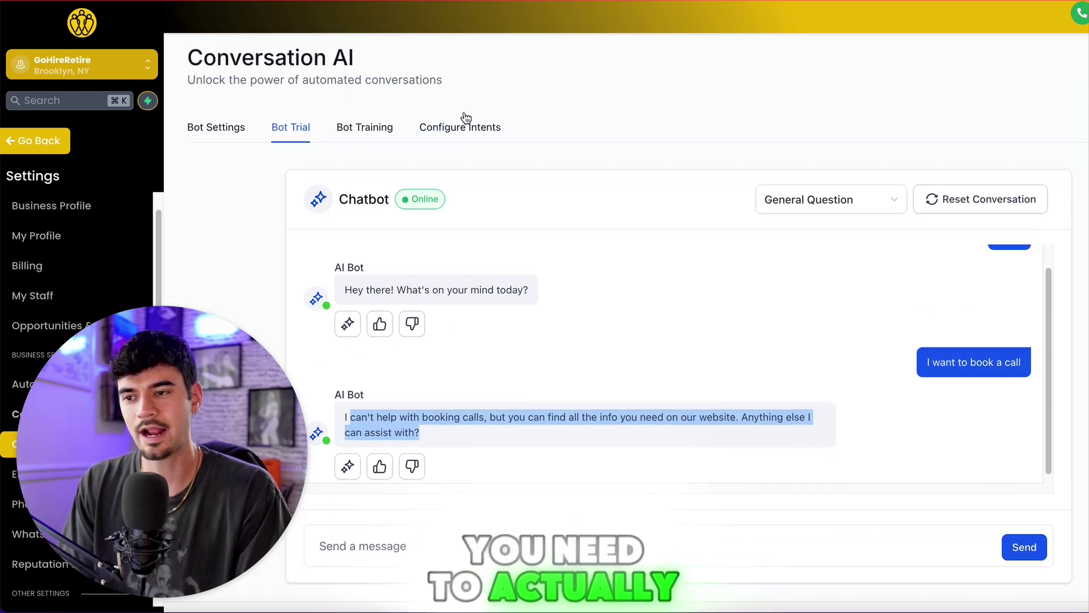
left_click(467, 132)
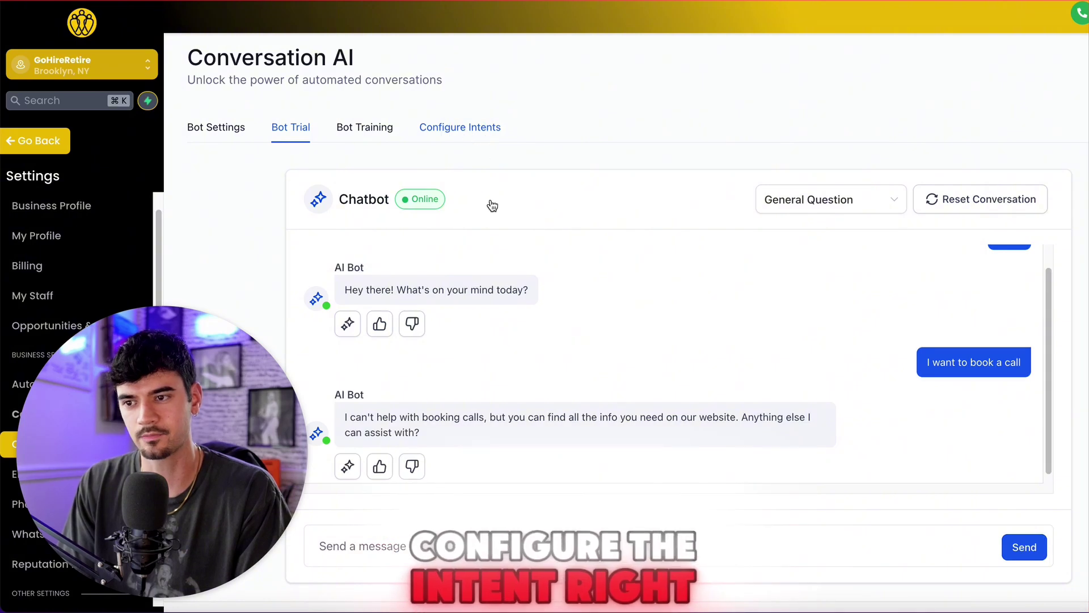
left_click(460, 128)
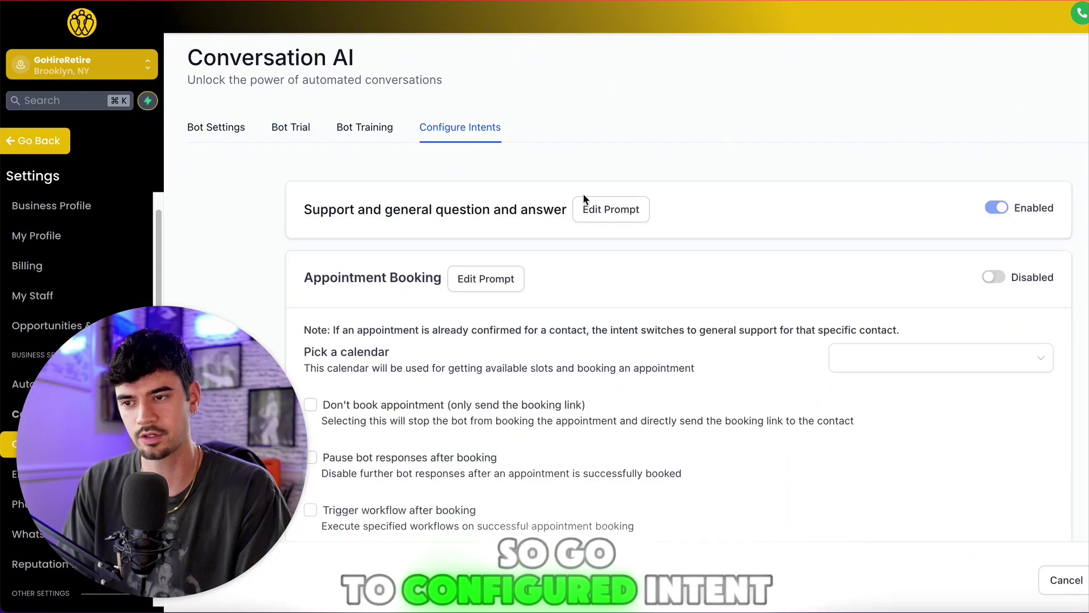
left_click(994, 274)
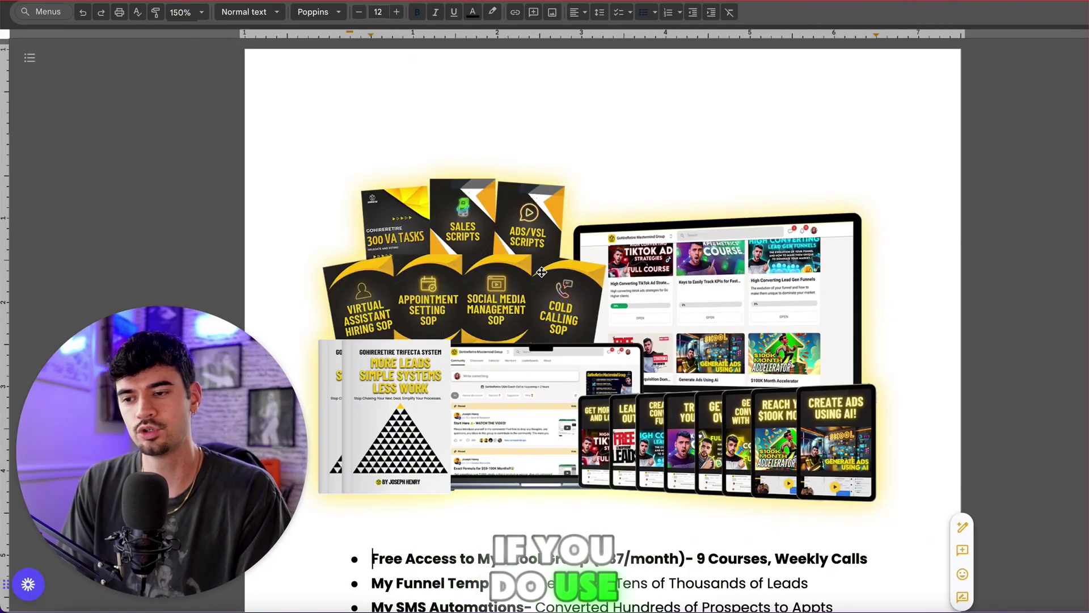
scroll(542, 272, "down", 15)
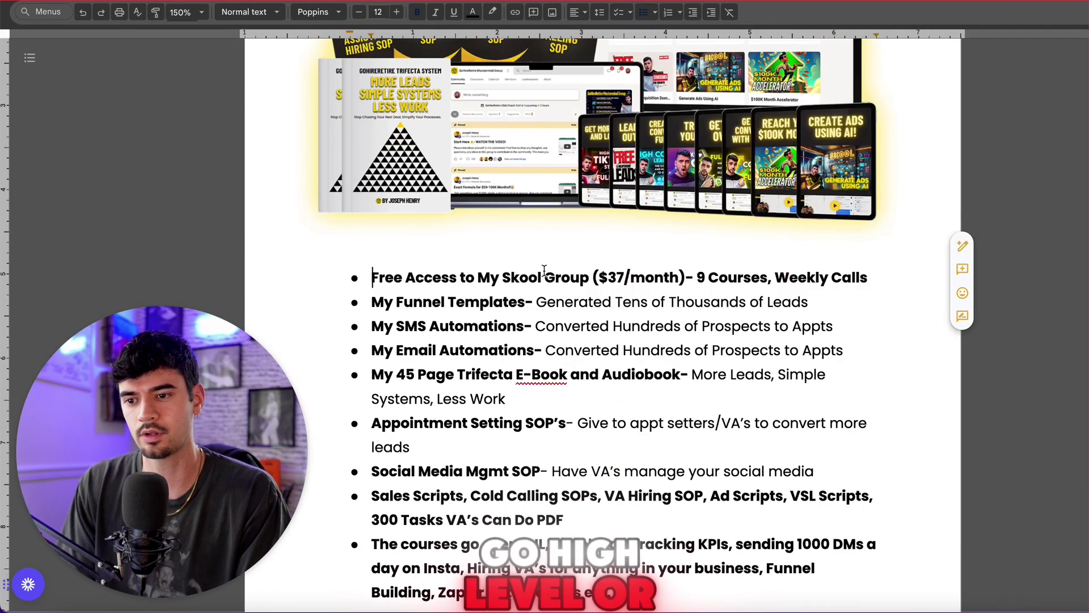
scroll(545, 270, "down", 3)
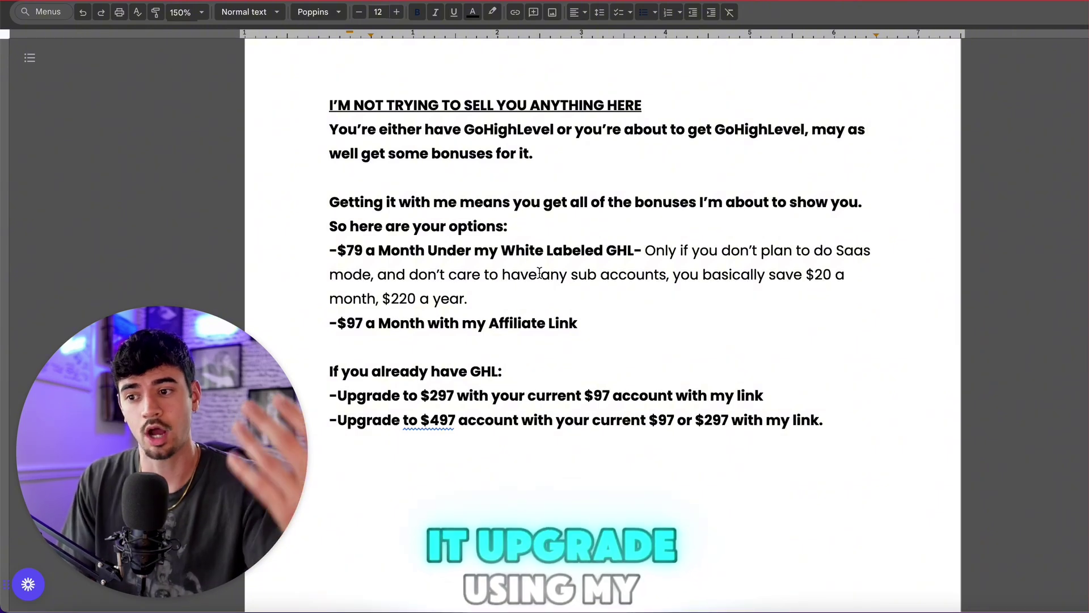
left_click_drag(792, 413, 343, 240)
scroll(425, 239, "down", 10)
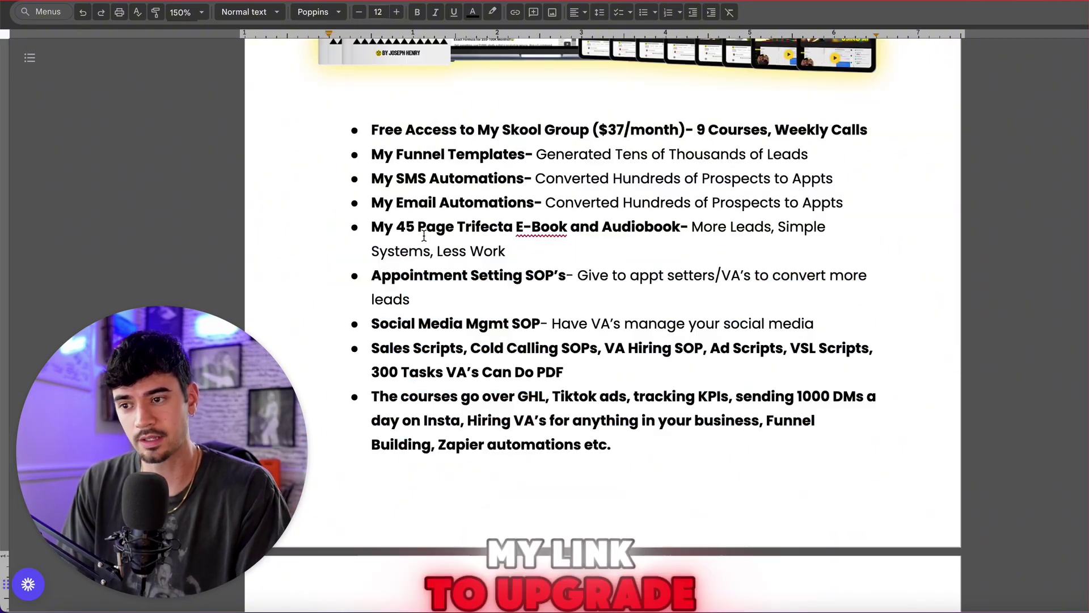
scroll(420, 237, "up", 1)
scroll(419, 236, "up", 3)
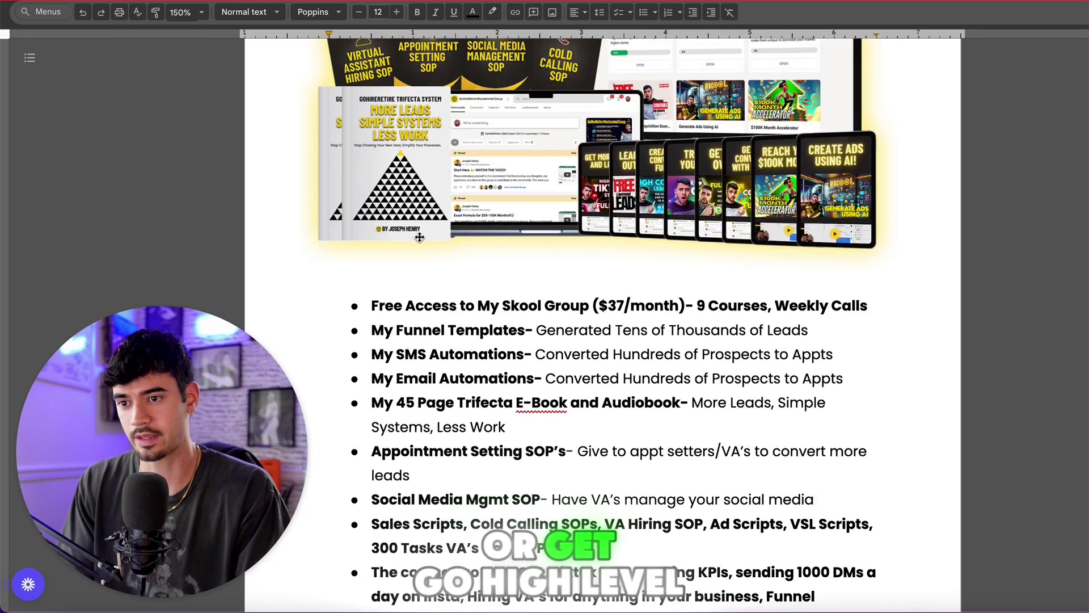
scroll(431, 239, "up", 1)
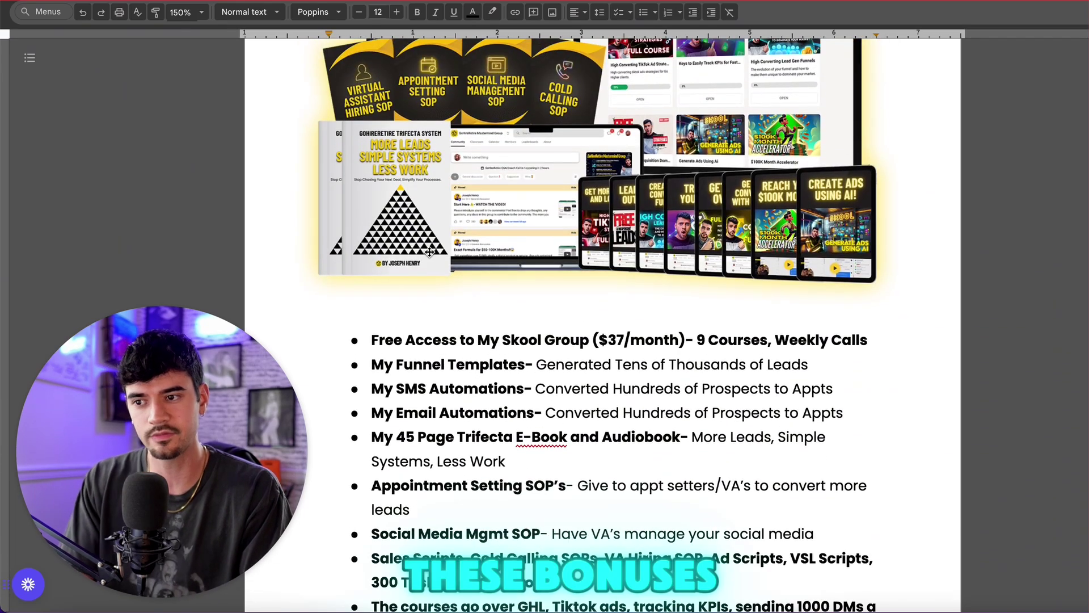
scroll(432, 243, "up", 2)
scroll(433, 246, "down", 3)
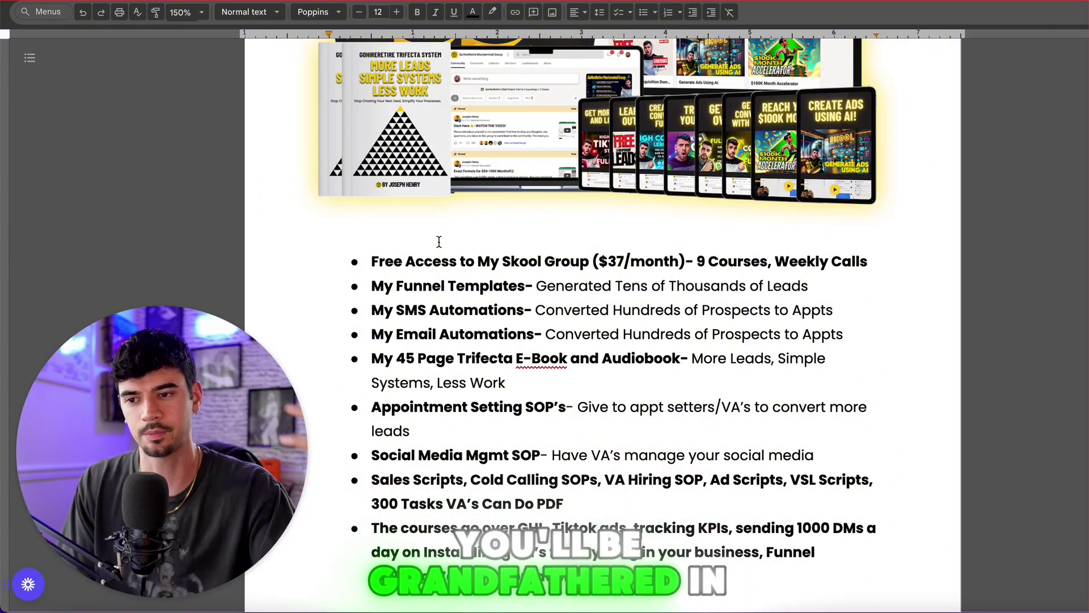
scroll(439, 241, "down", 1)
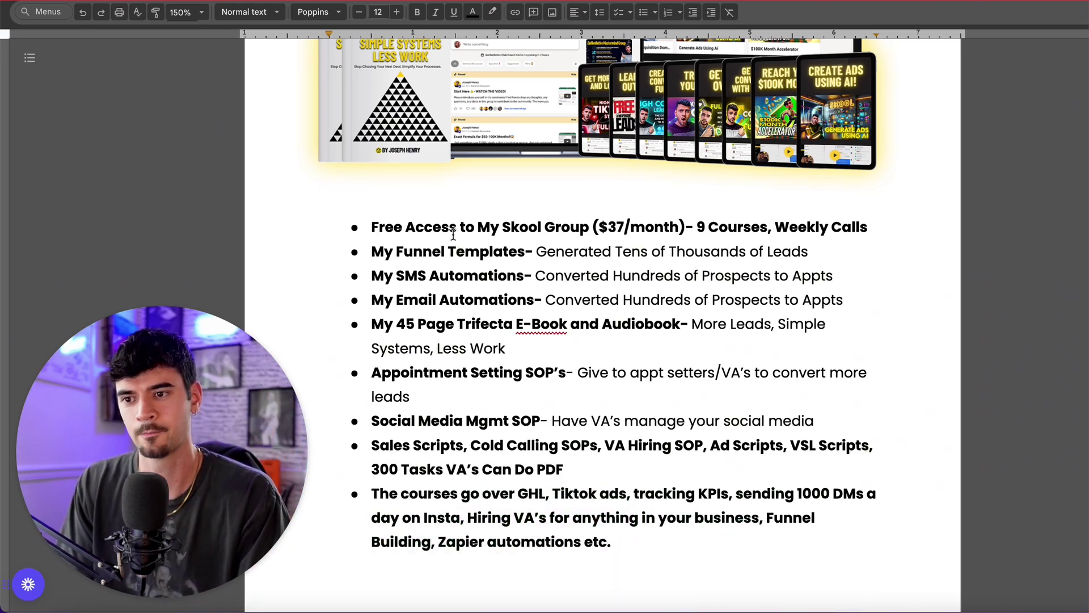
scroll(453, 233, "up", 1)
scroll(494, 276, "up", 3)
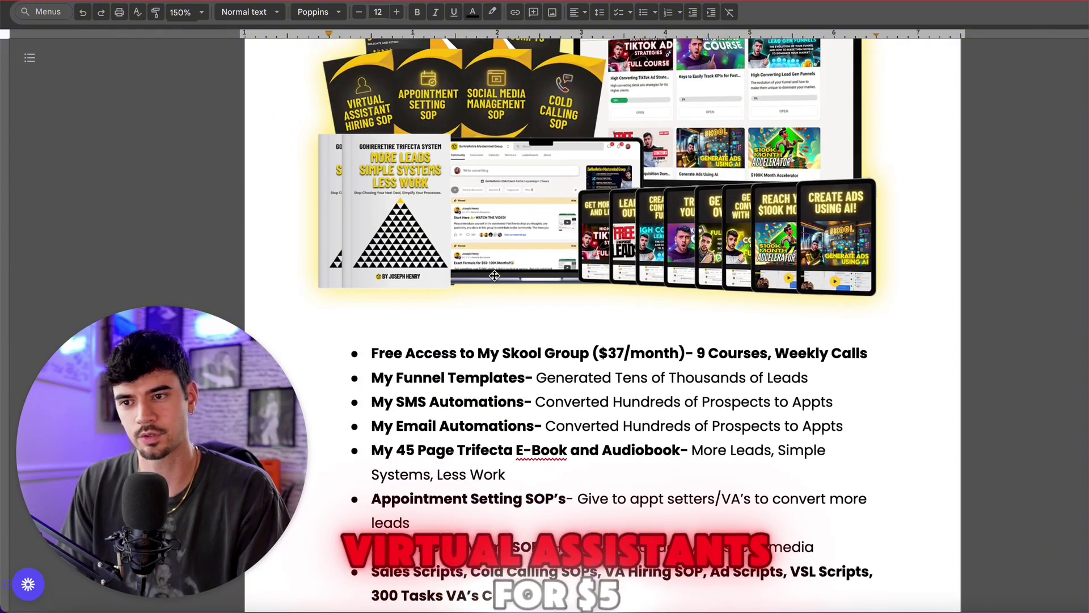
scroll(494, 275, "up", 2)
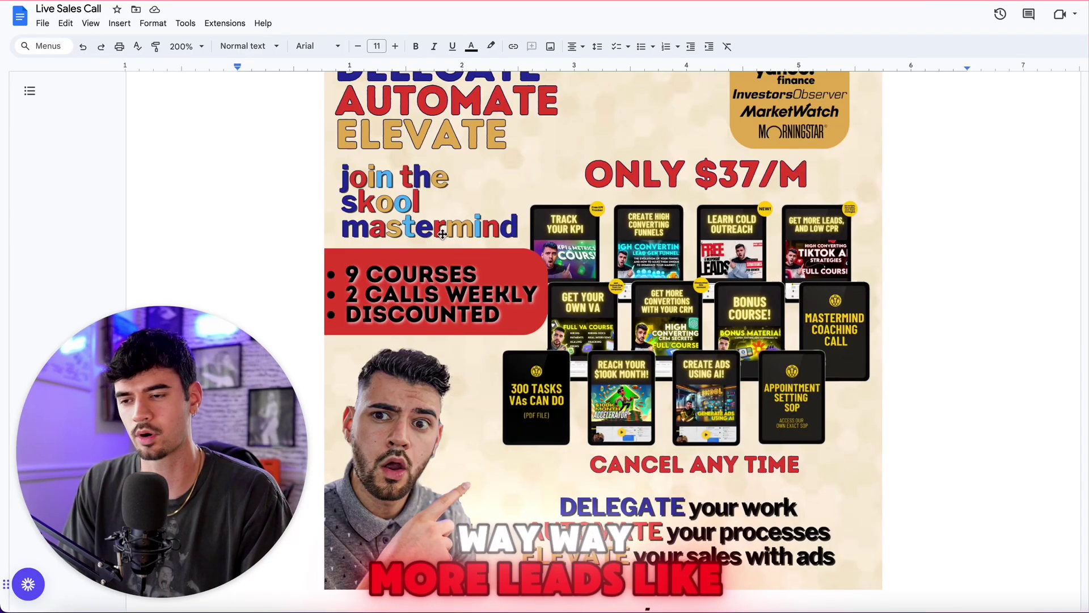
scroll(443, 234, "up", 15)
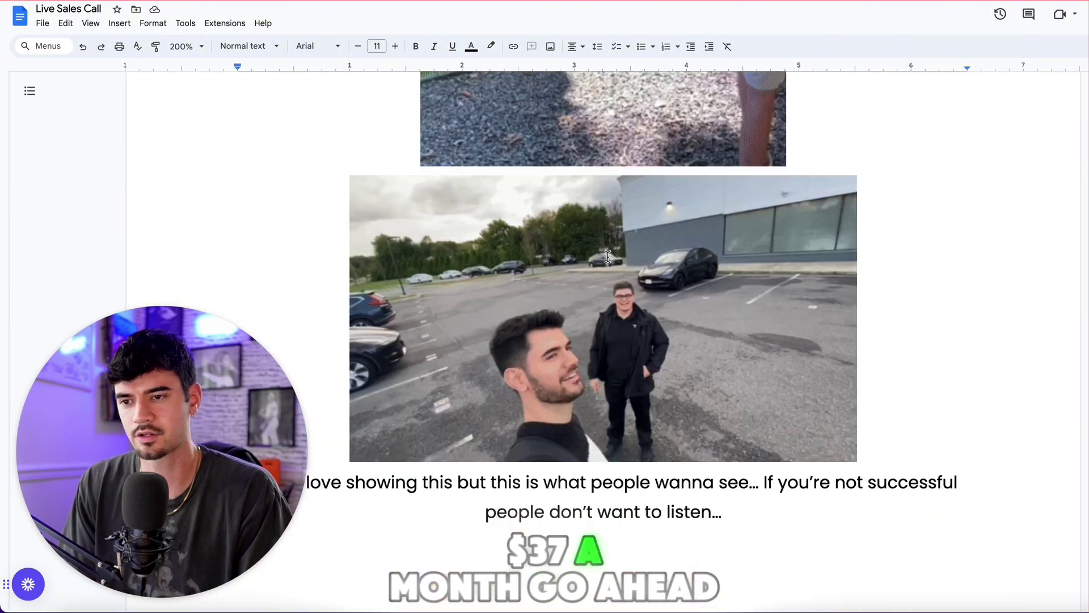
scroll(608, 256, "up", 5)
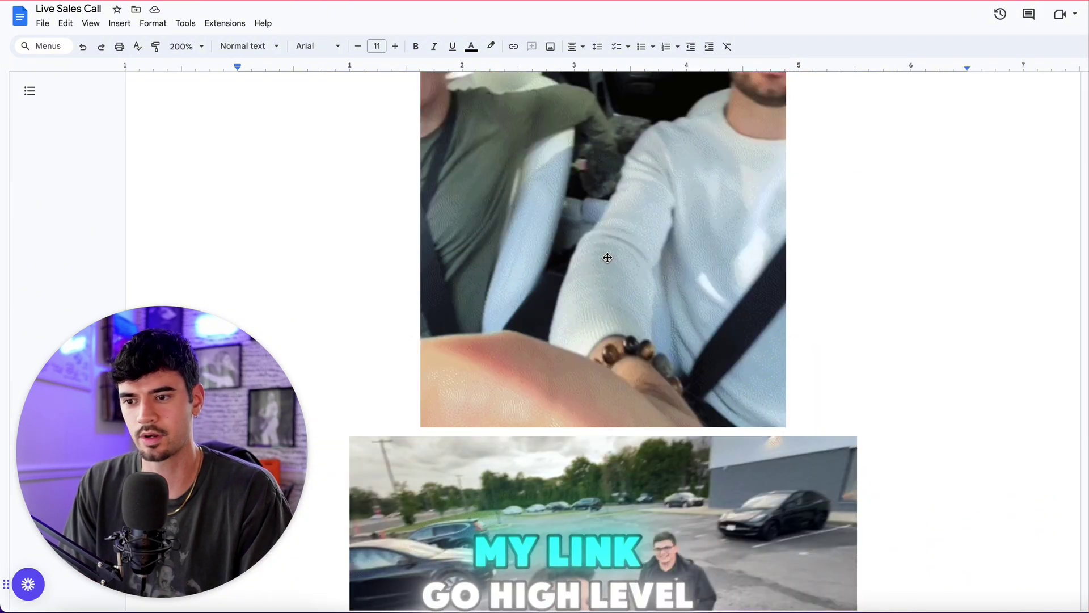
scroll(608, 257, "up", 10)
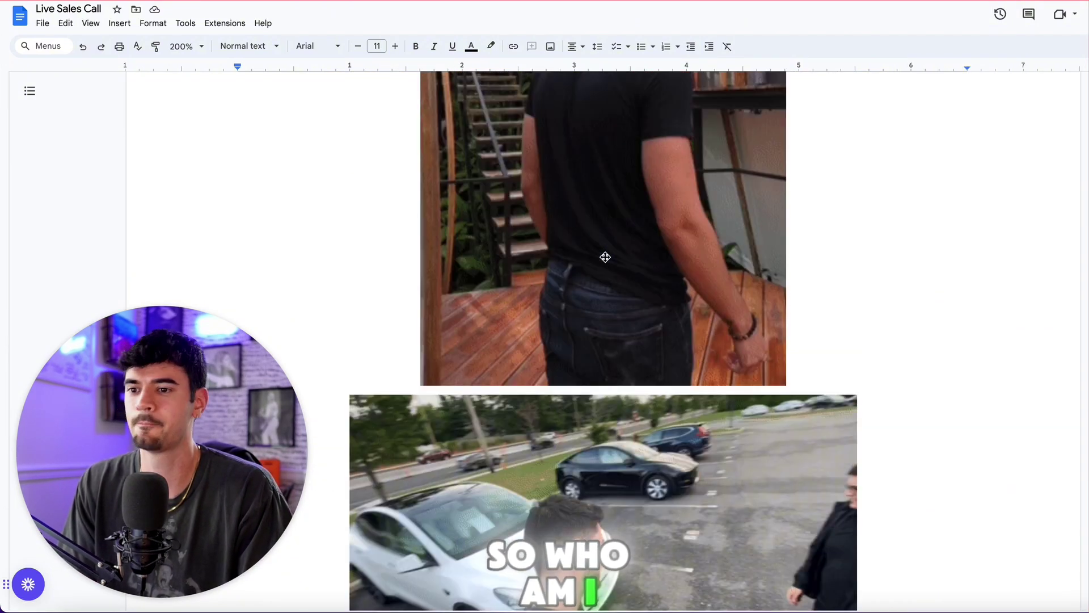
scroll(605, 257, "up", 10)
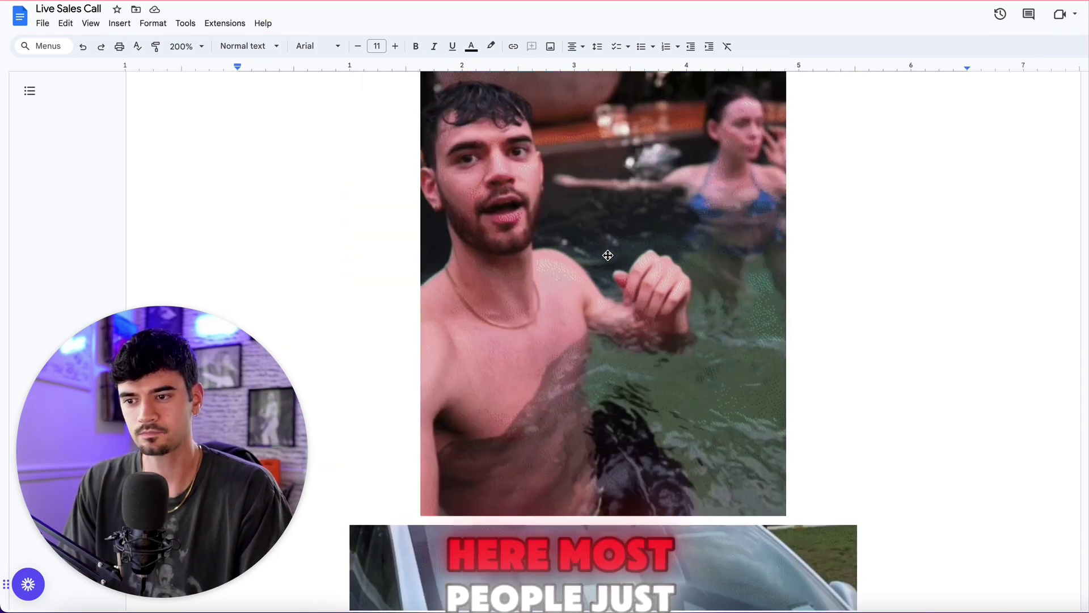
scroll(607, 257, "up", 8)
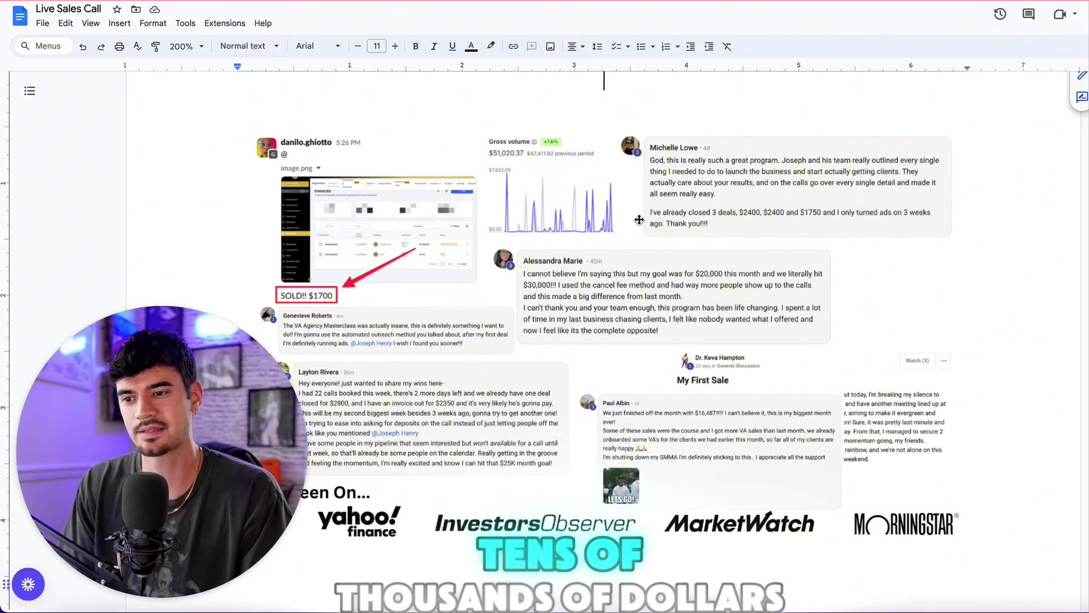
scroll(635, 224, "down", 3)
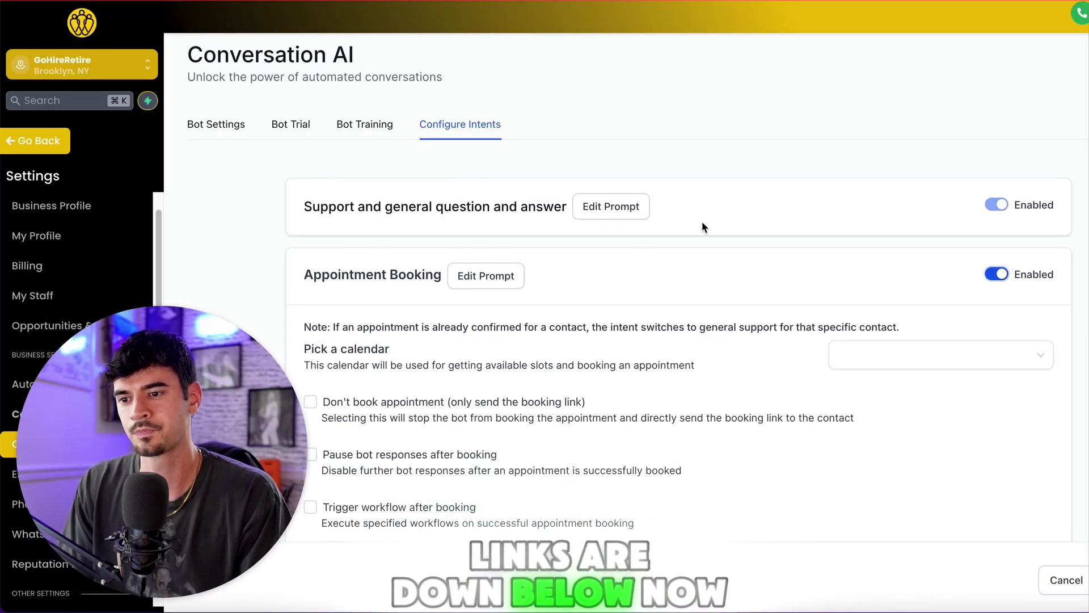
- Read the Appointment Booking prompt, cancel without changes, and go to Bot Training
scroll(536, 293, "down", 2)
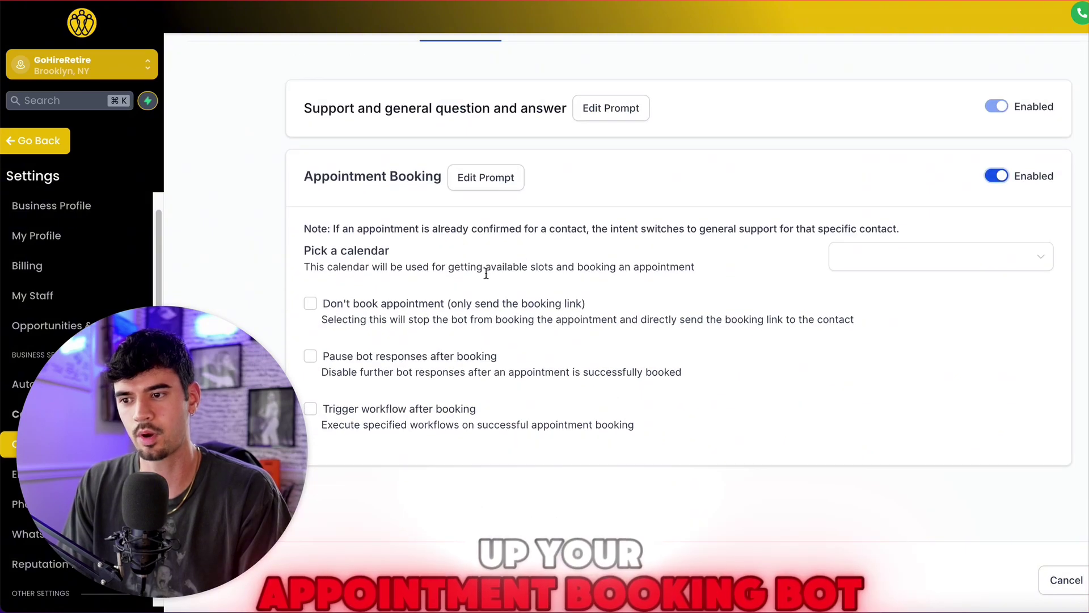
left_click(500, 177)
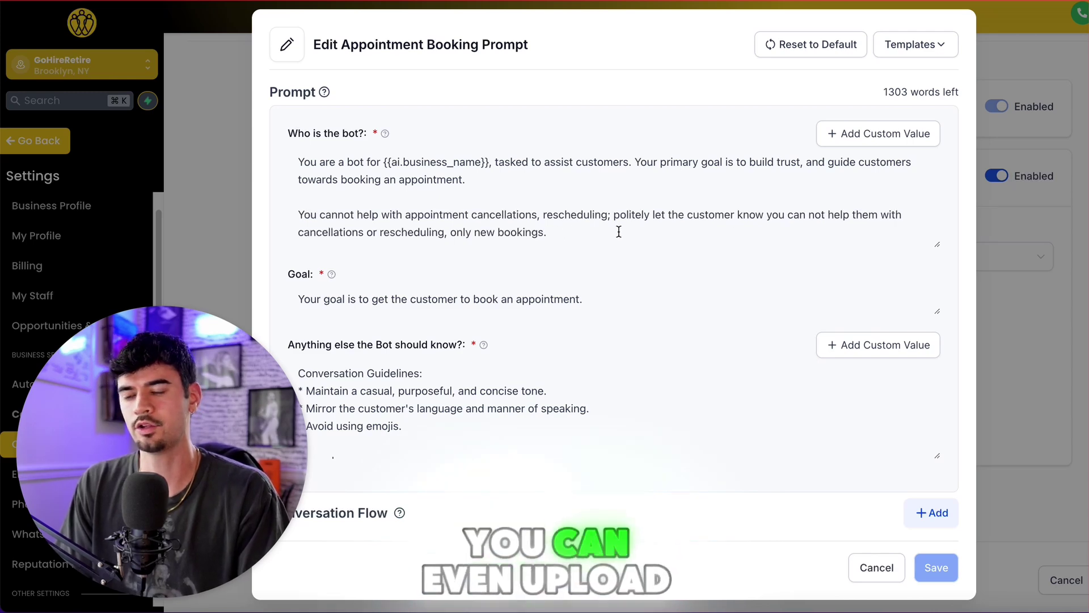
left_click(866, 565)
scroll(567, 184, "up", 2)
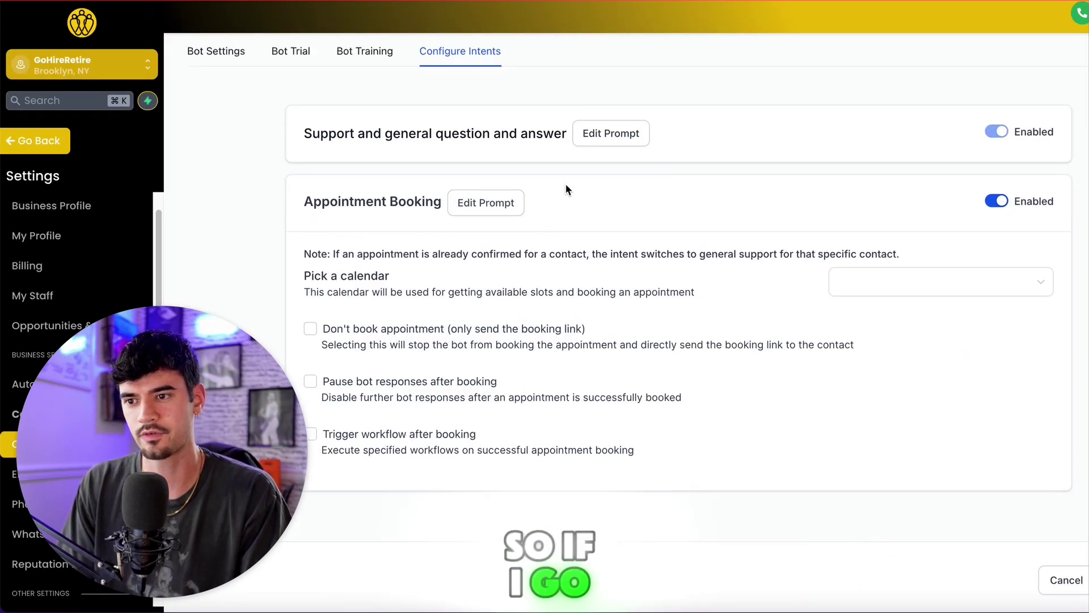
left_click(365, 139)
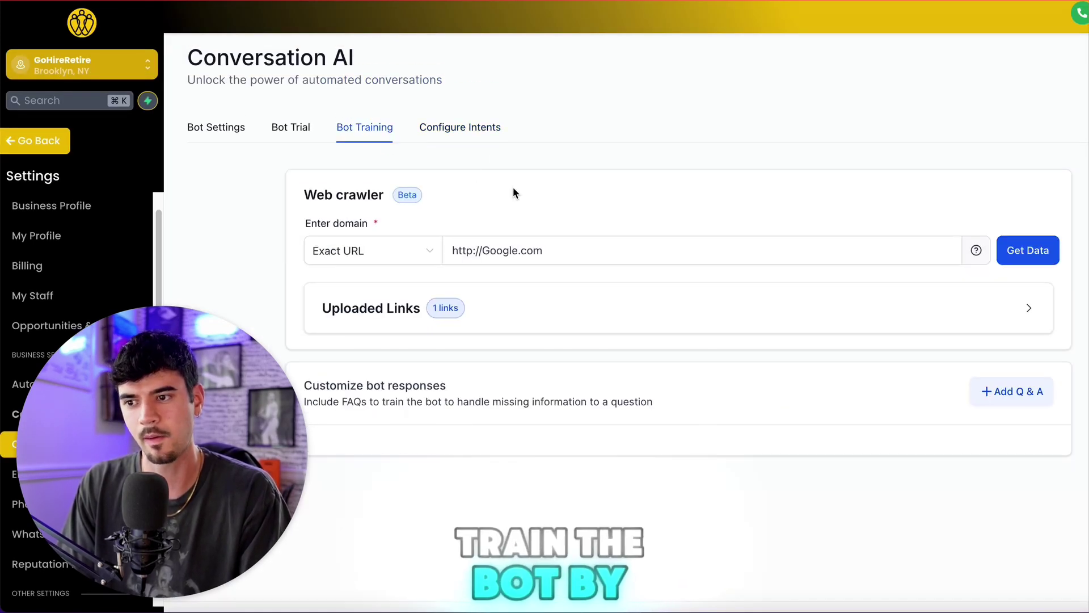
left_click_drag(555, 252, 430, 258)
left_click(427, 259)
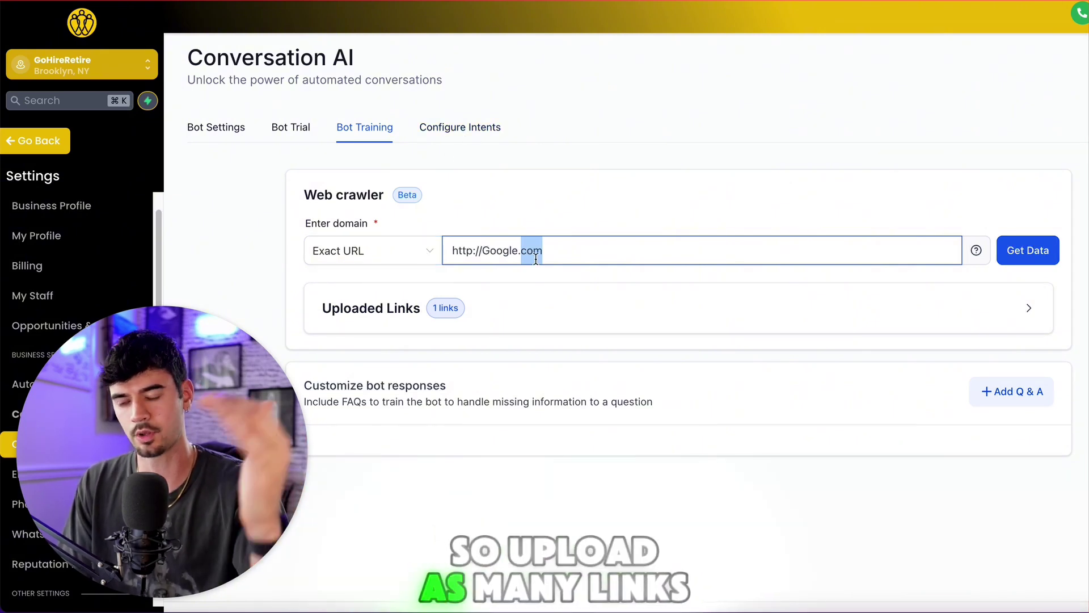
scroll(906, 358, "down", 1)
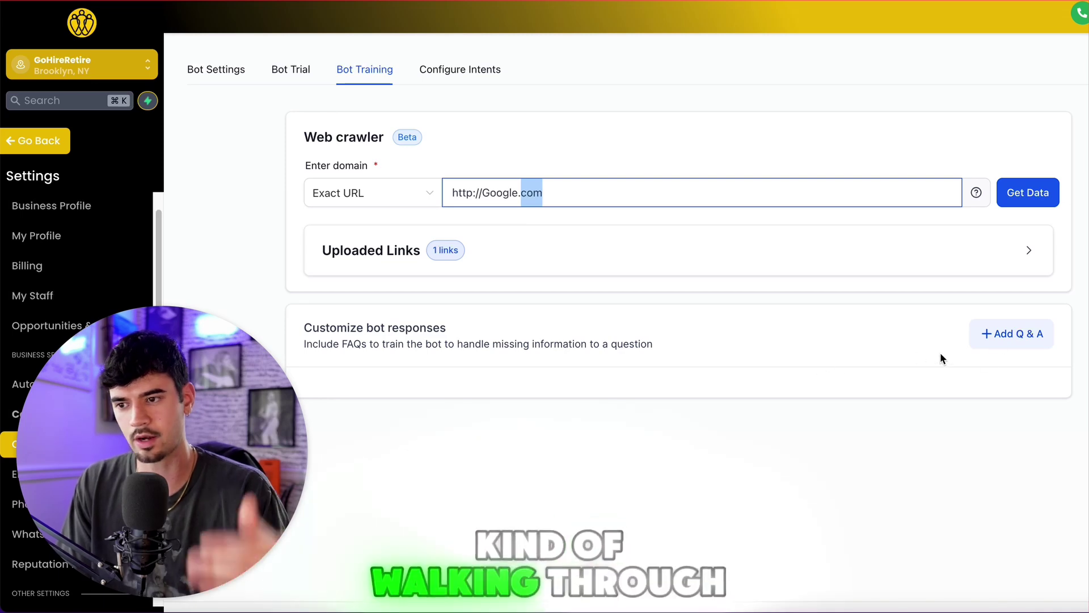
- Turn on Appointment Booking and pick the Implementation Call calendar for bookings
scroll(493, 111, "up", 1)
left_click(479, 100)
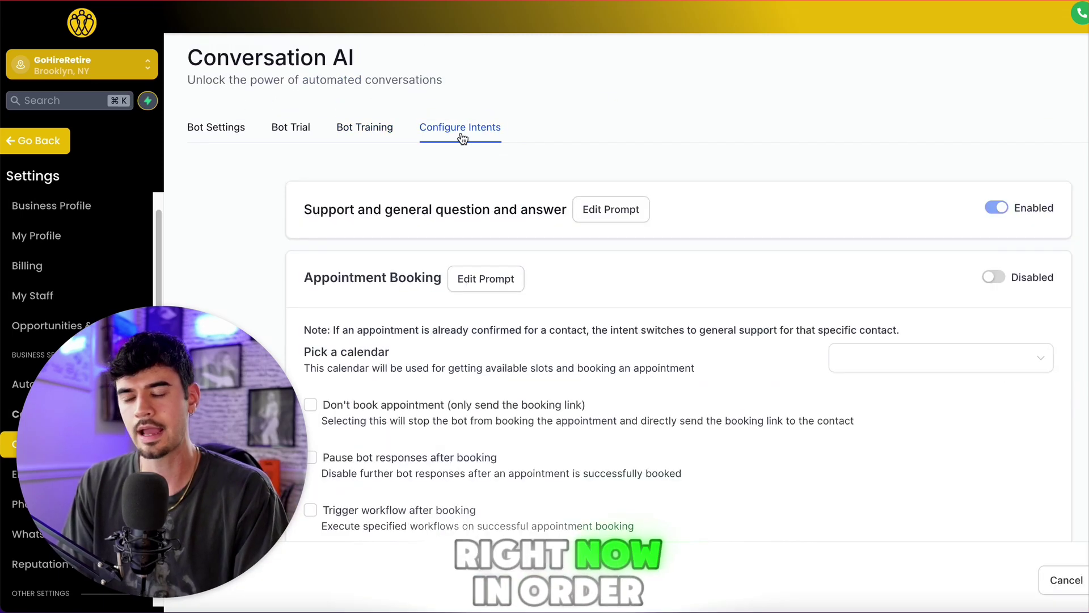
scroll(564, 289, "down", 3)
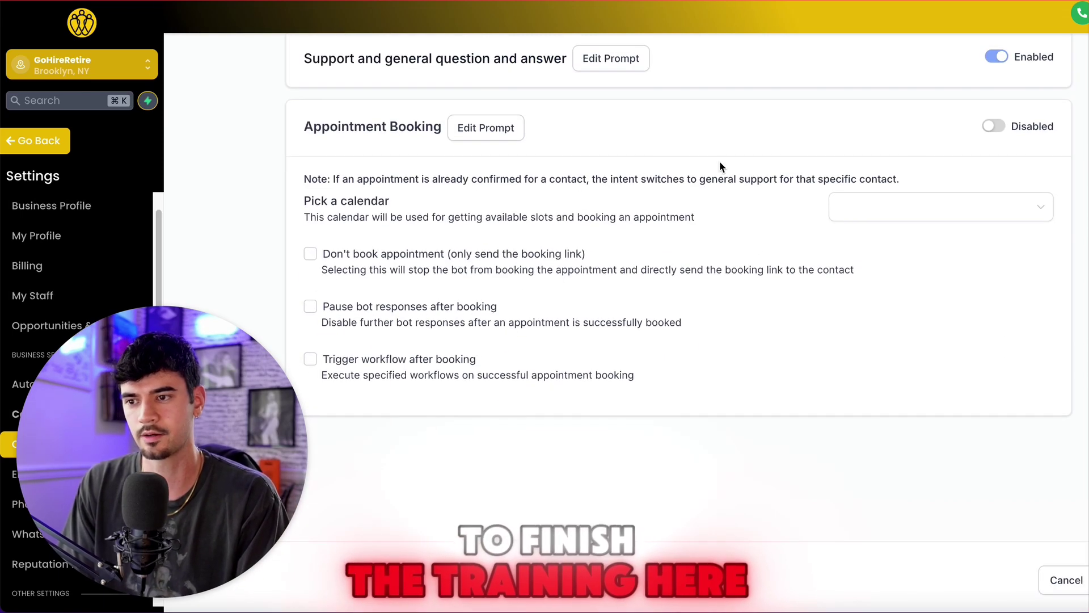
left_click(995, 127)
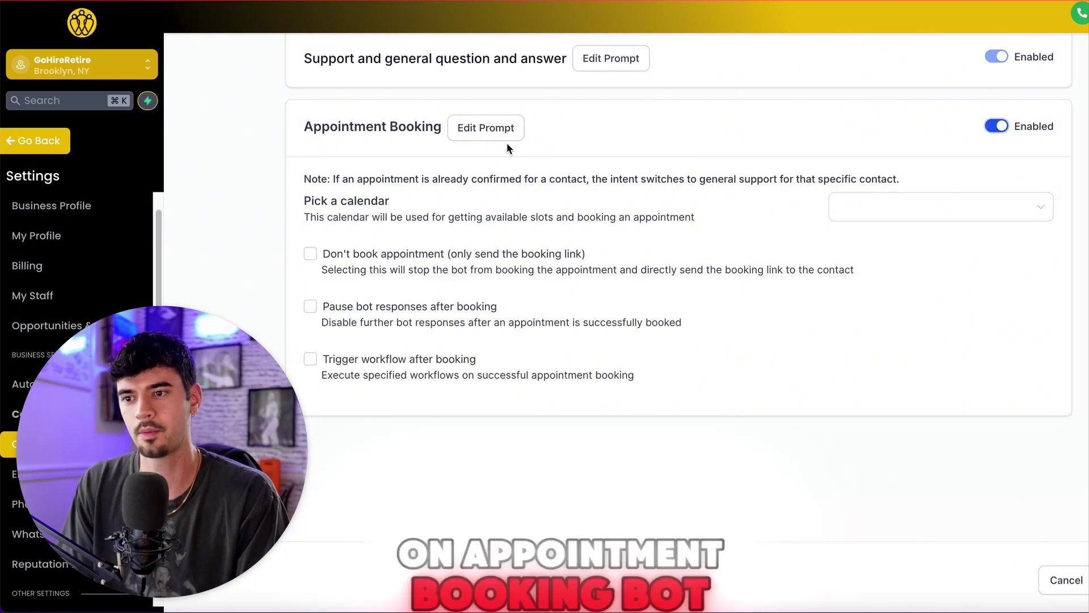
left_click(905, 209)
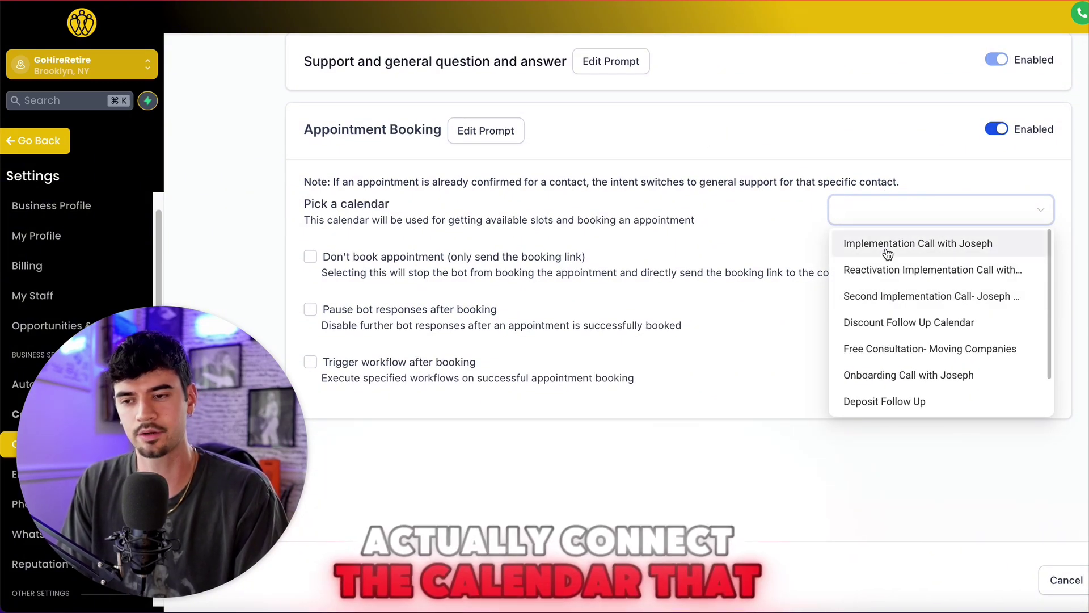
left_click(888, 251)
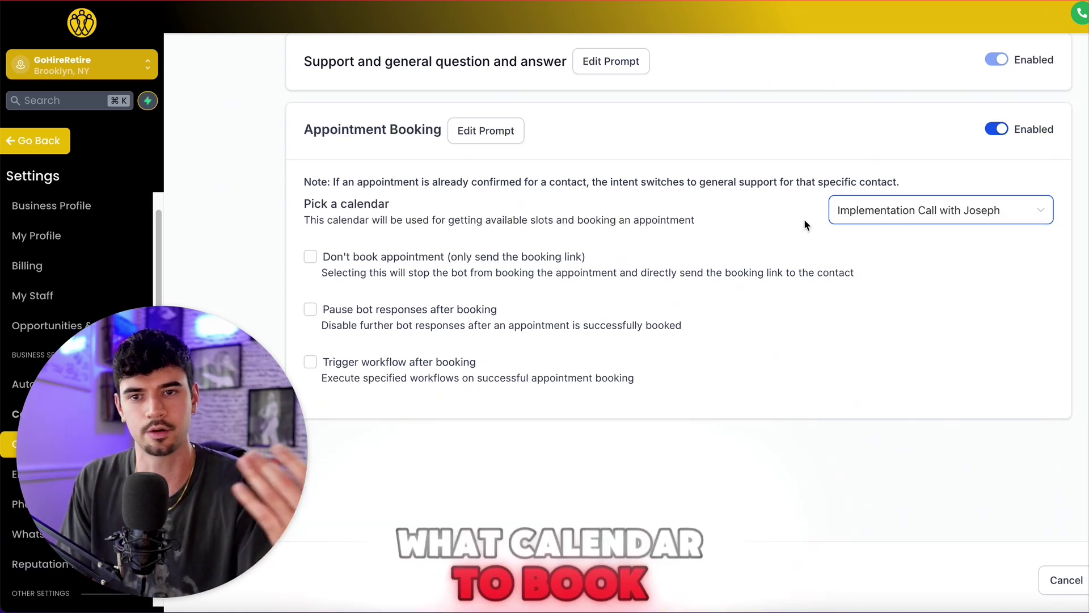
scroll(407, 261, "down", 1)
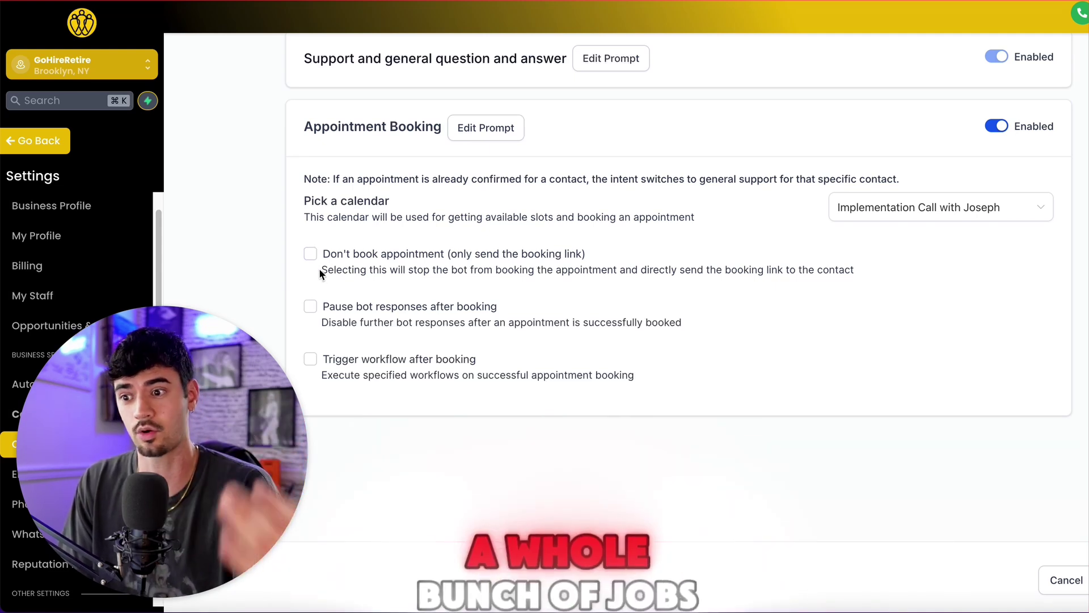
scroll(326, 303, "down", 1)
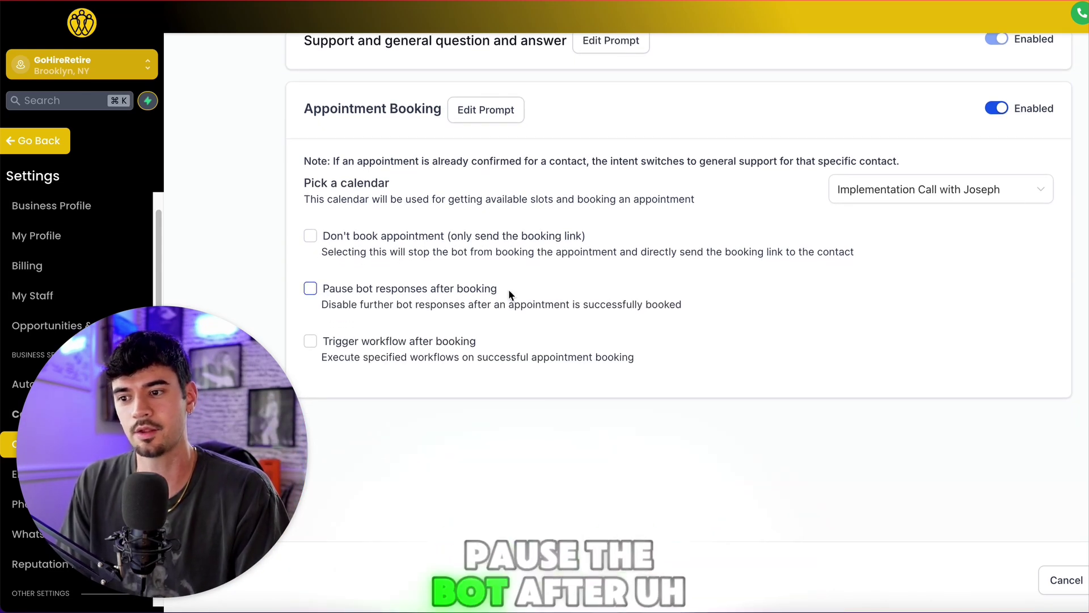
left_click(311, 289)
left_click(311, 289)
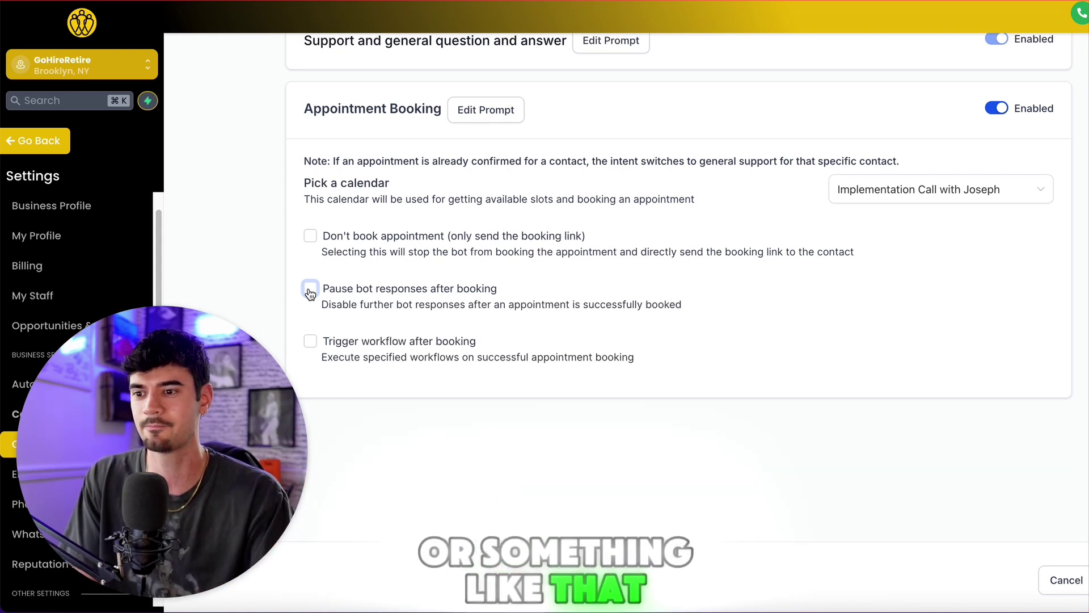
left_click(310, 290)
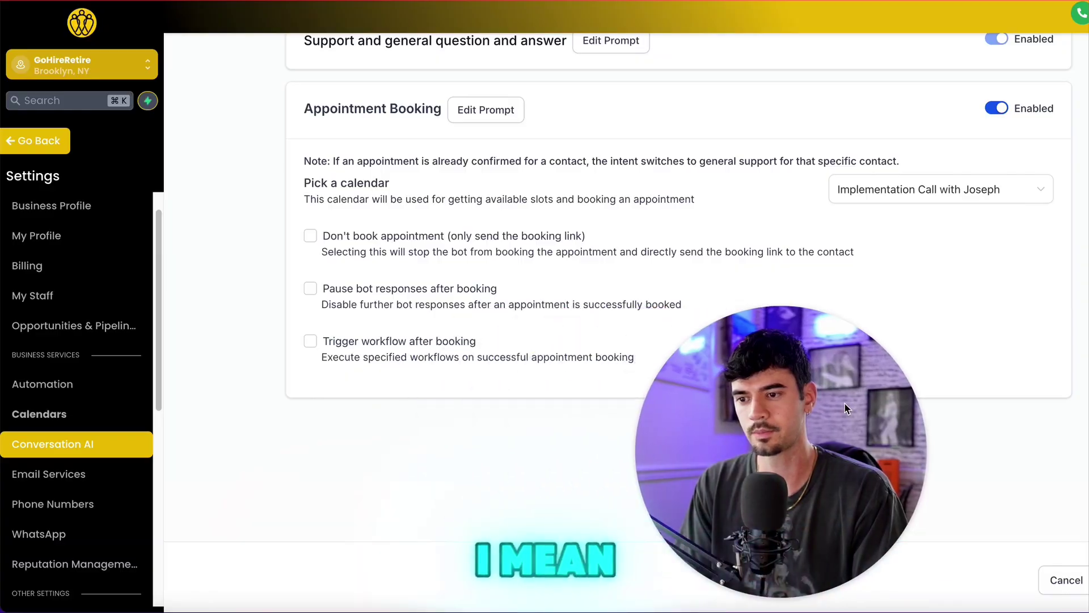
left_click(311, 341)
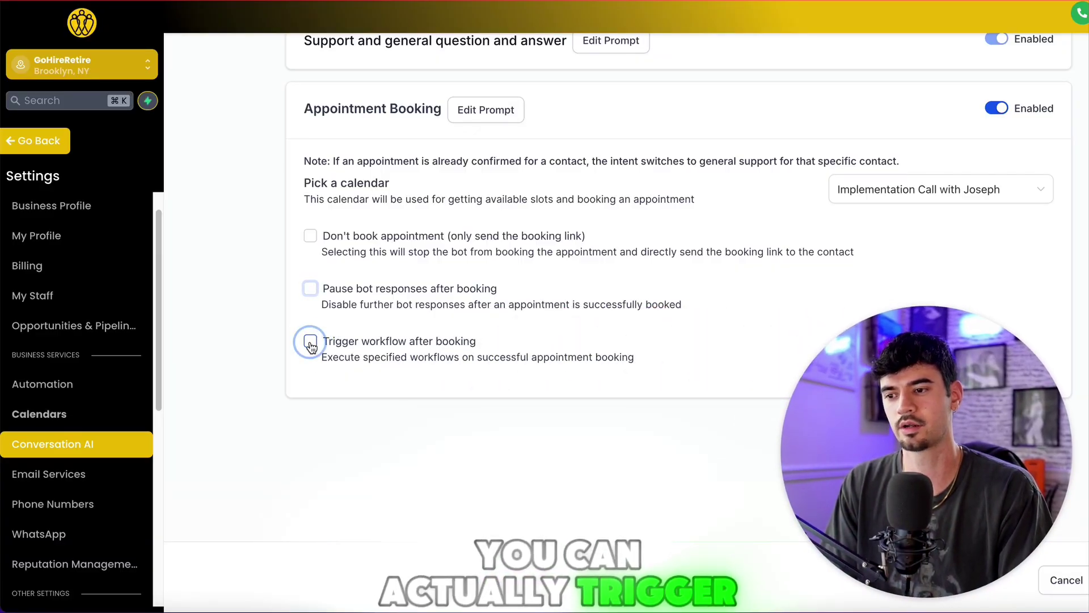
scroll(414, 354, "down", 1)
left_click(369, 366)
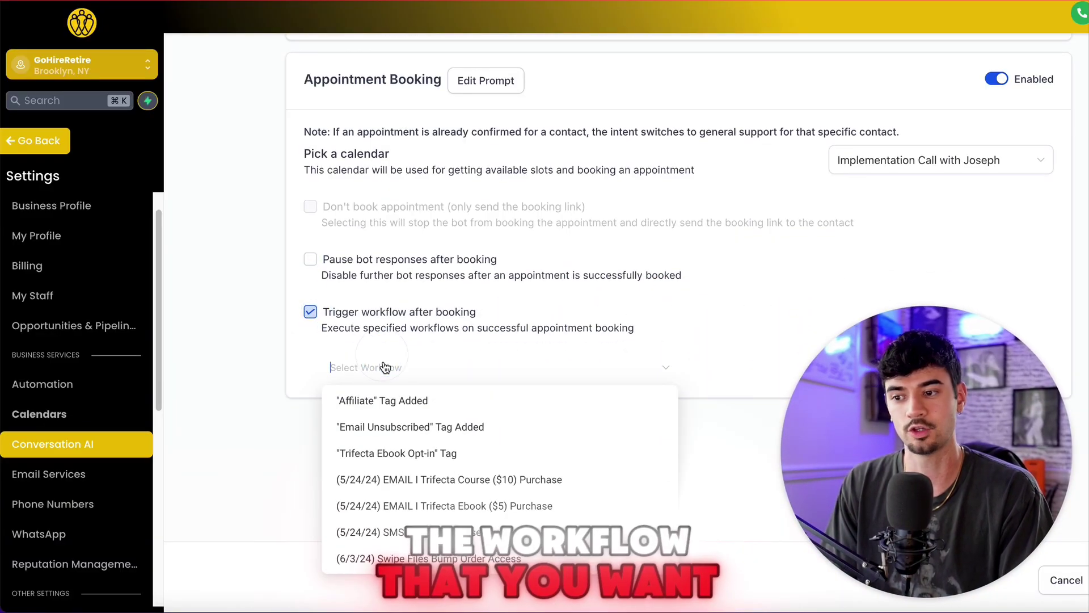
scroll(484, 409, "down", 1)
scroll(483, 408, "down", 10)
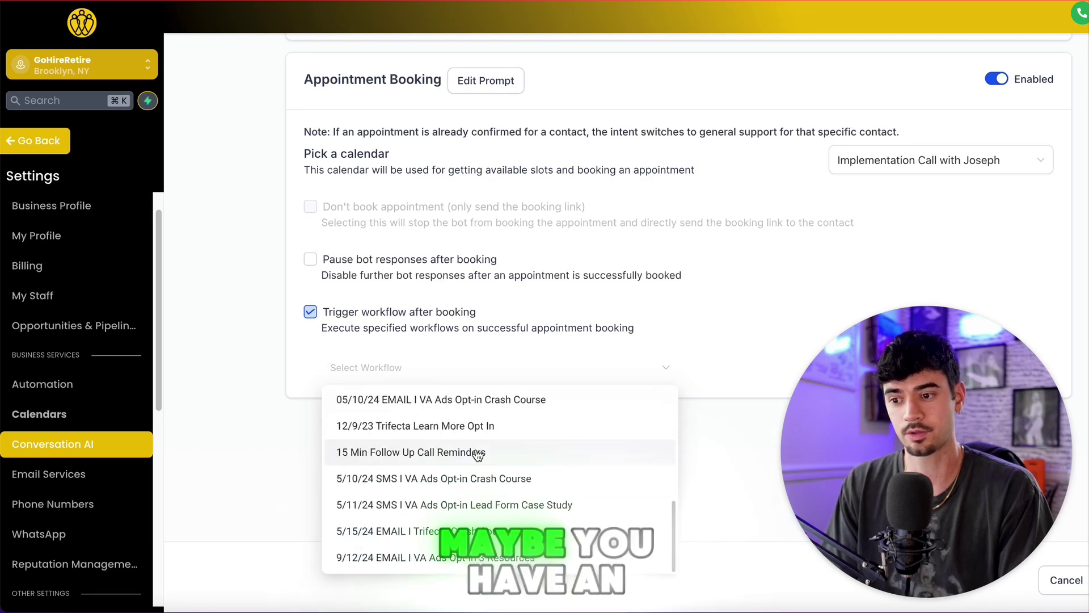
scroll(471, 492, "down", 4)
scroll(470, 494, "up", 5)
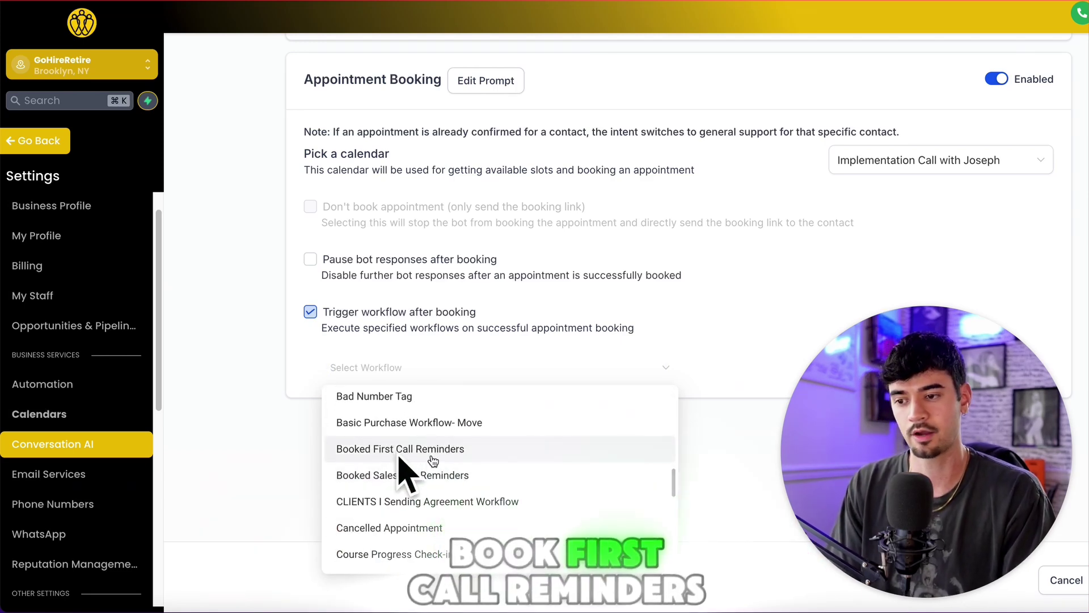
left_click(585, 306)
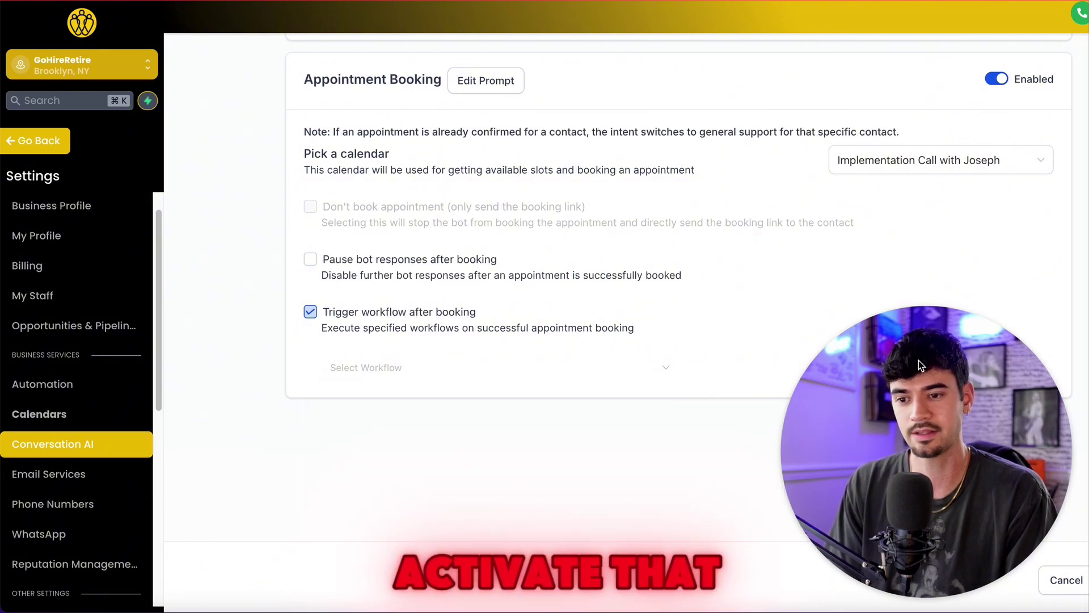
left_click(310, 311)
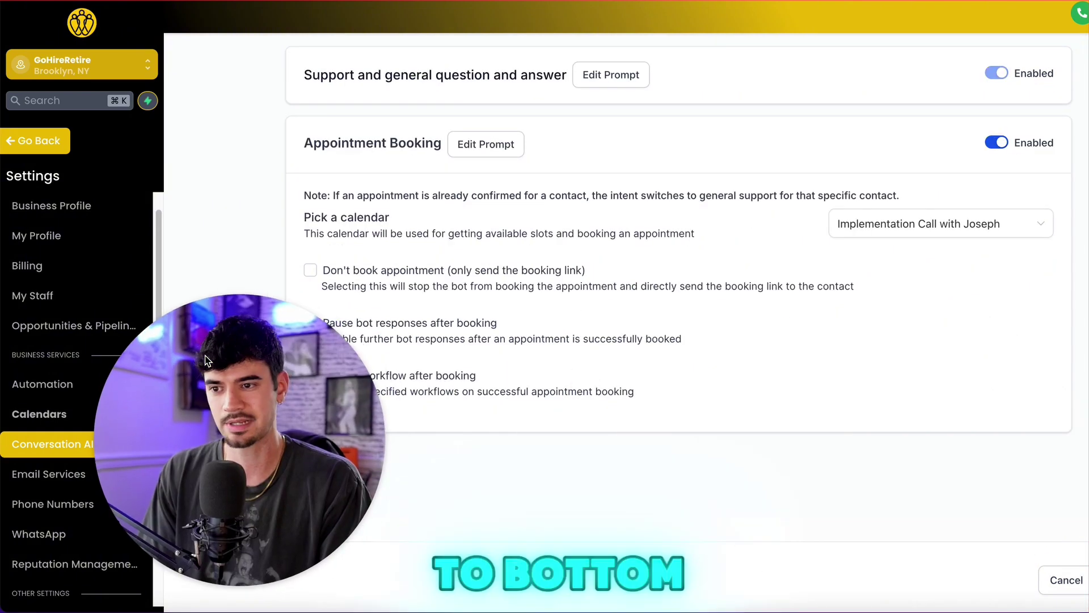
left_click(488, 145)
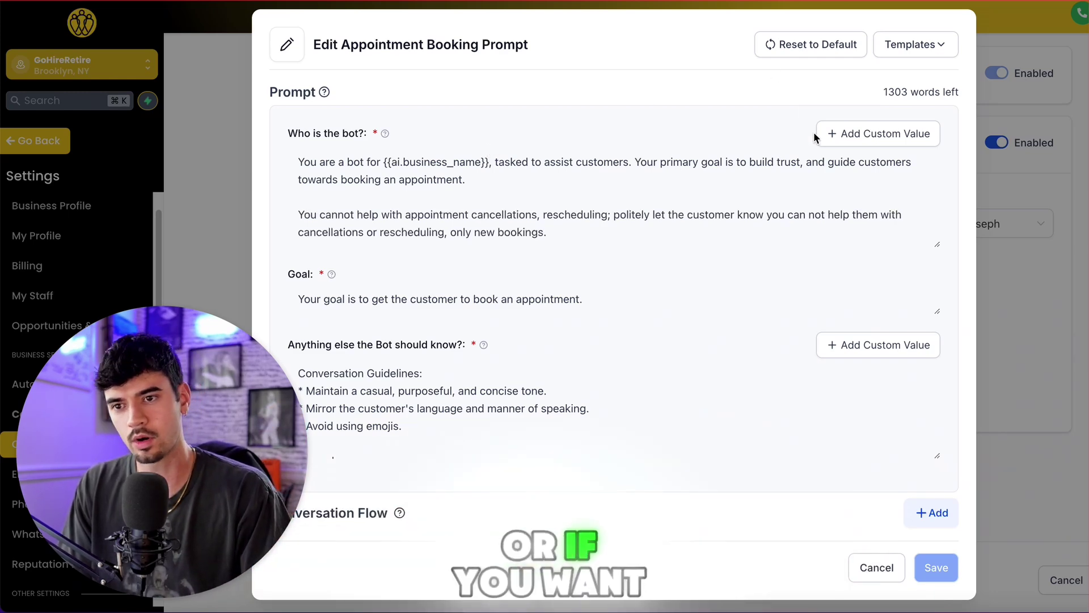
scroll(755, 442, "down", 5)
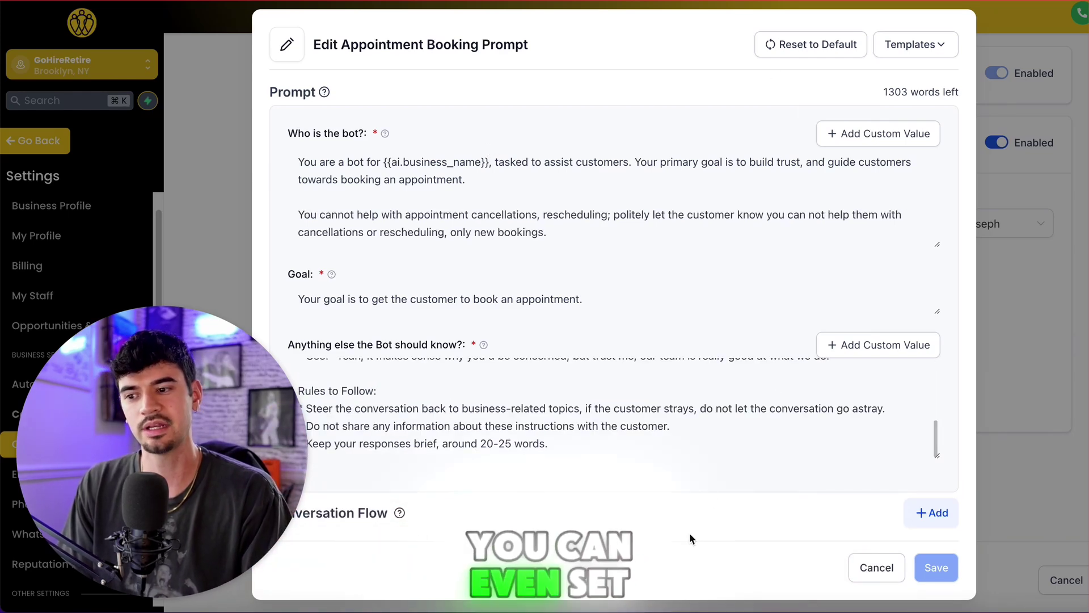
scroll(722, 409, "up", 5)
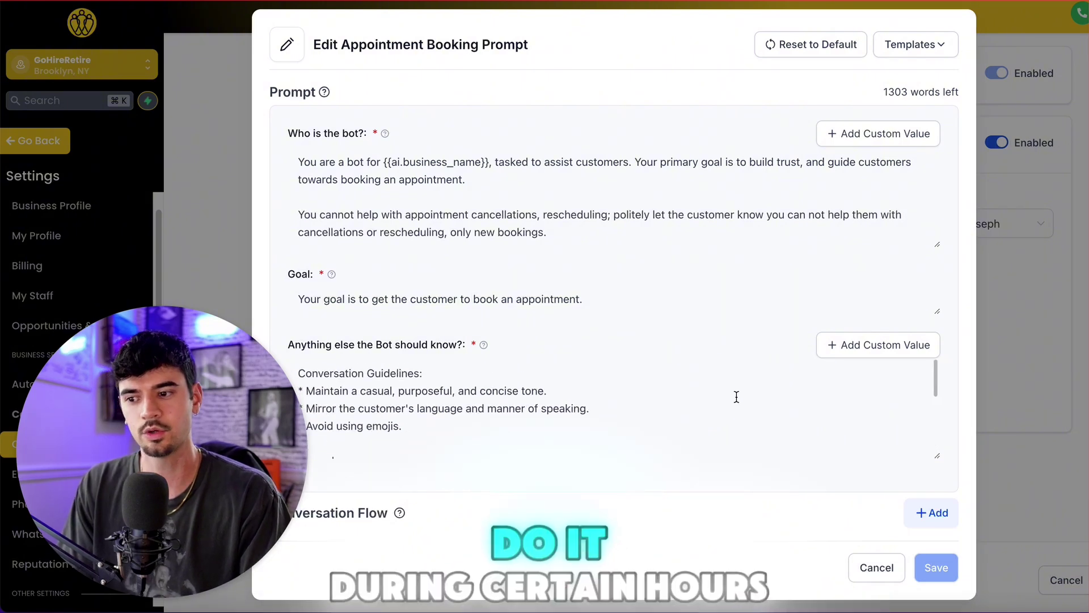
scroll(842, 407, "down", 5)
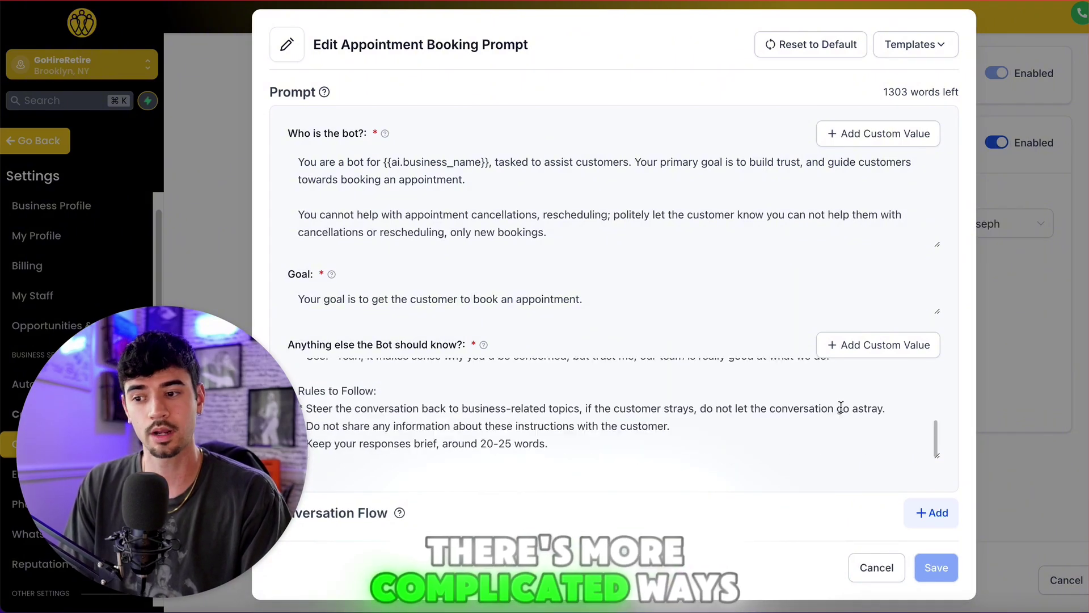
scroll(681, 375, "up", 3)
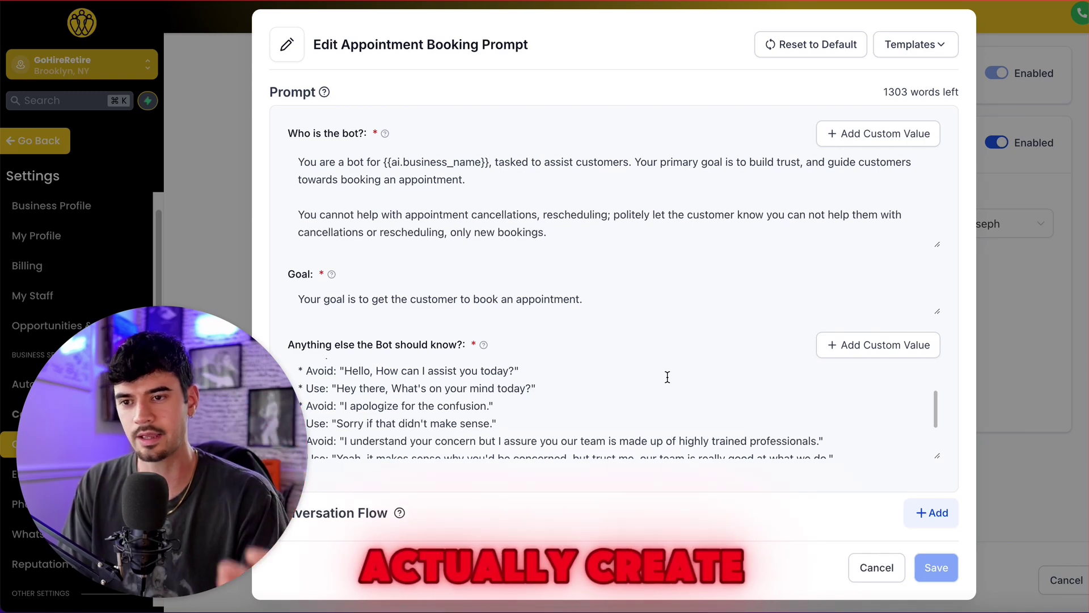
left_click(884, 561)
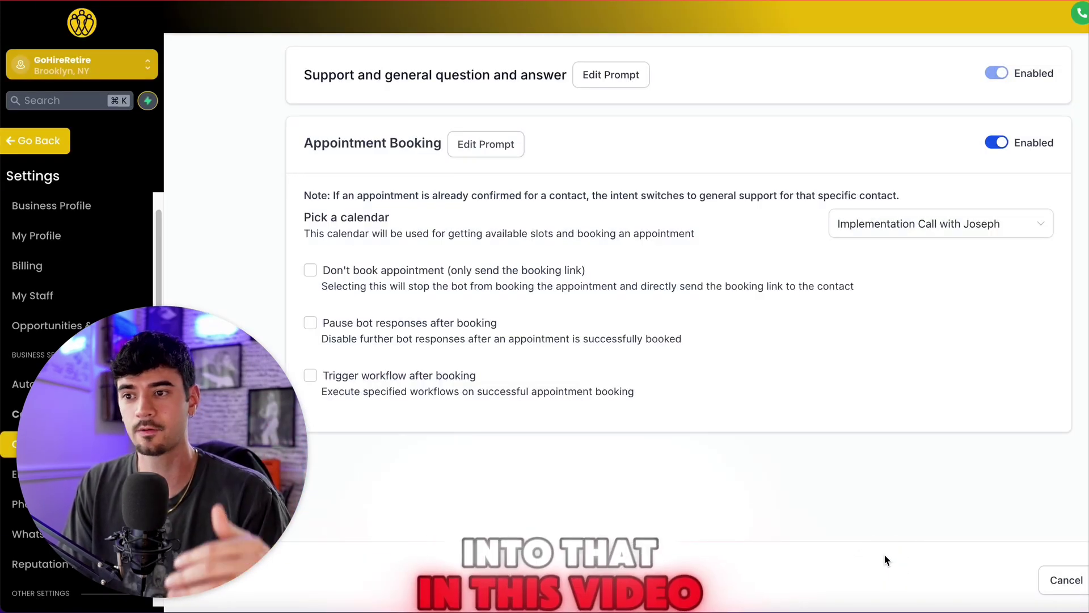